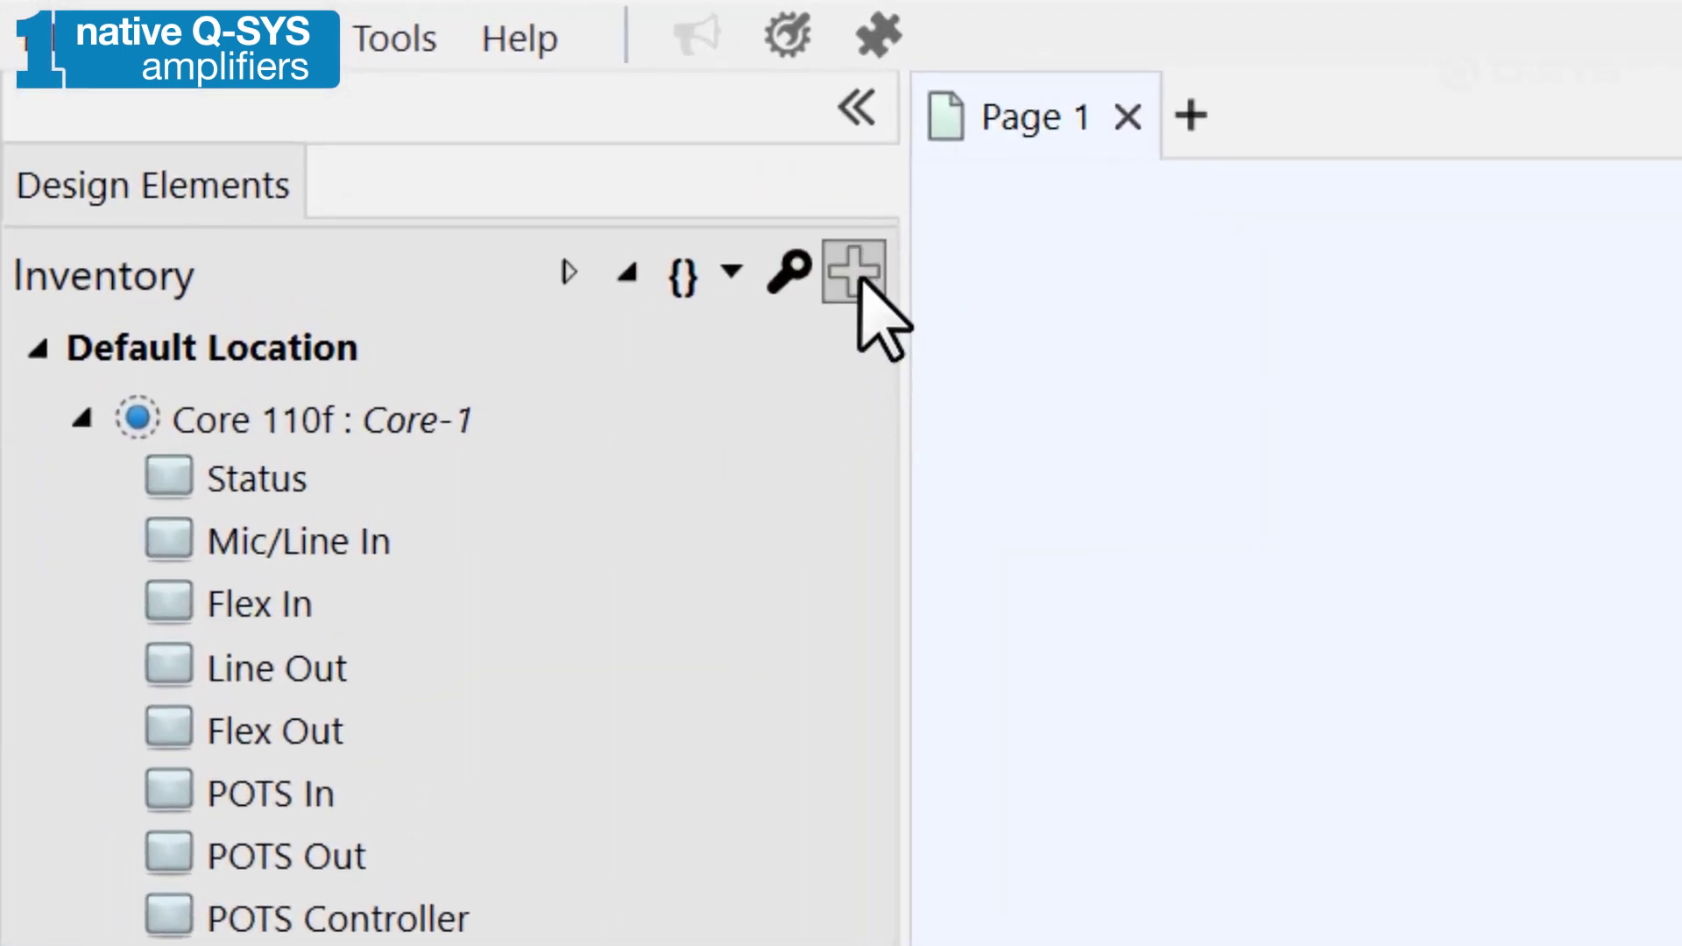
Add a CX-Qn 2K4 from the CX-Q Amplifiers list to the inventory
{"action": "left_click", "coordinate": [823, 264]}
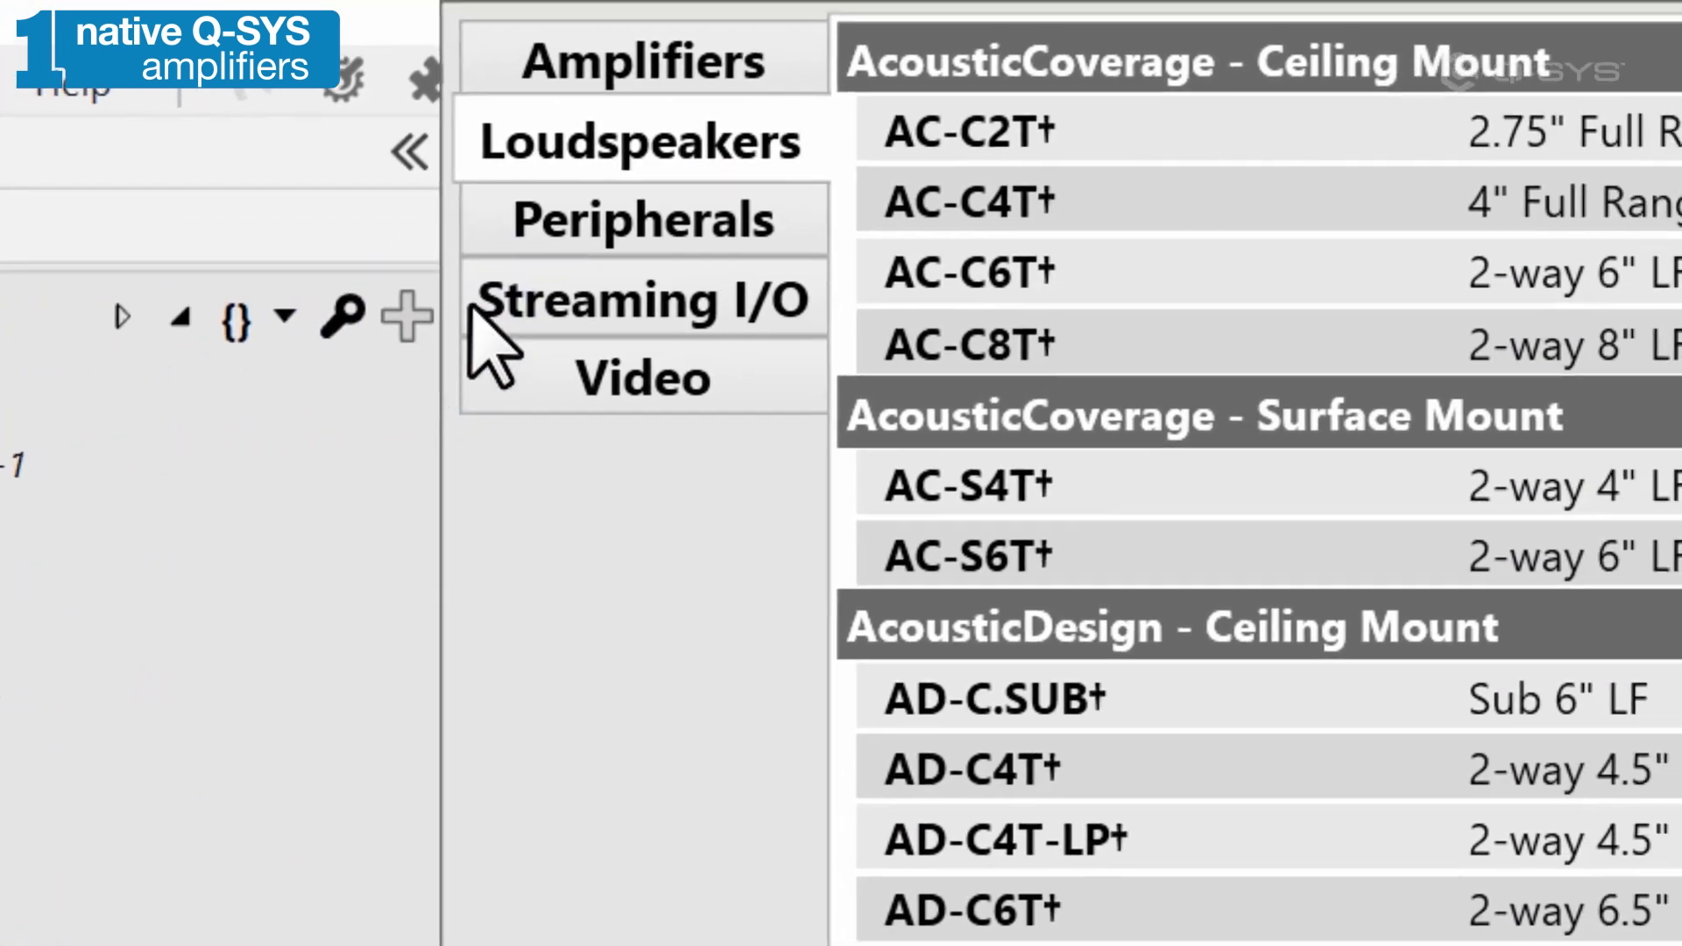
{"action": "left_click", "coordinate": [789, 80]}
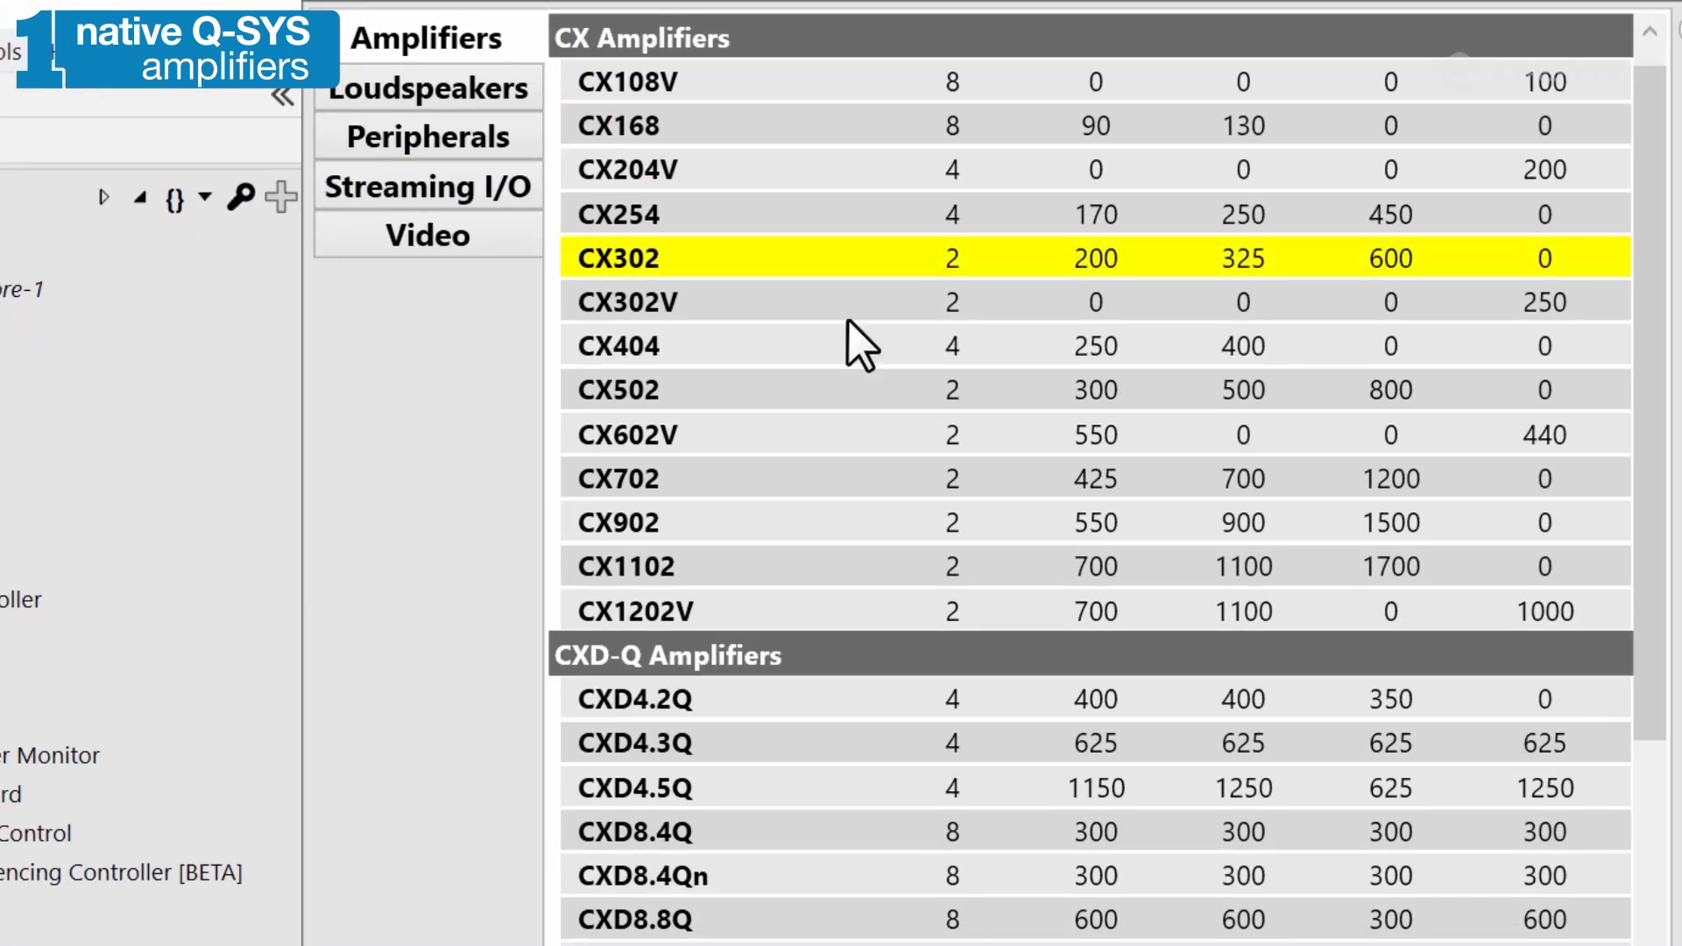
{"action": "scroll", "coordinate": [985, 619], "scroll_direction": "down", "scroll_amount": 3}
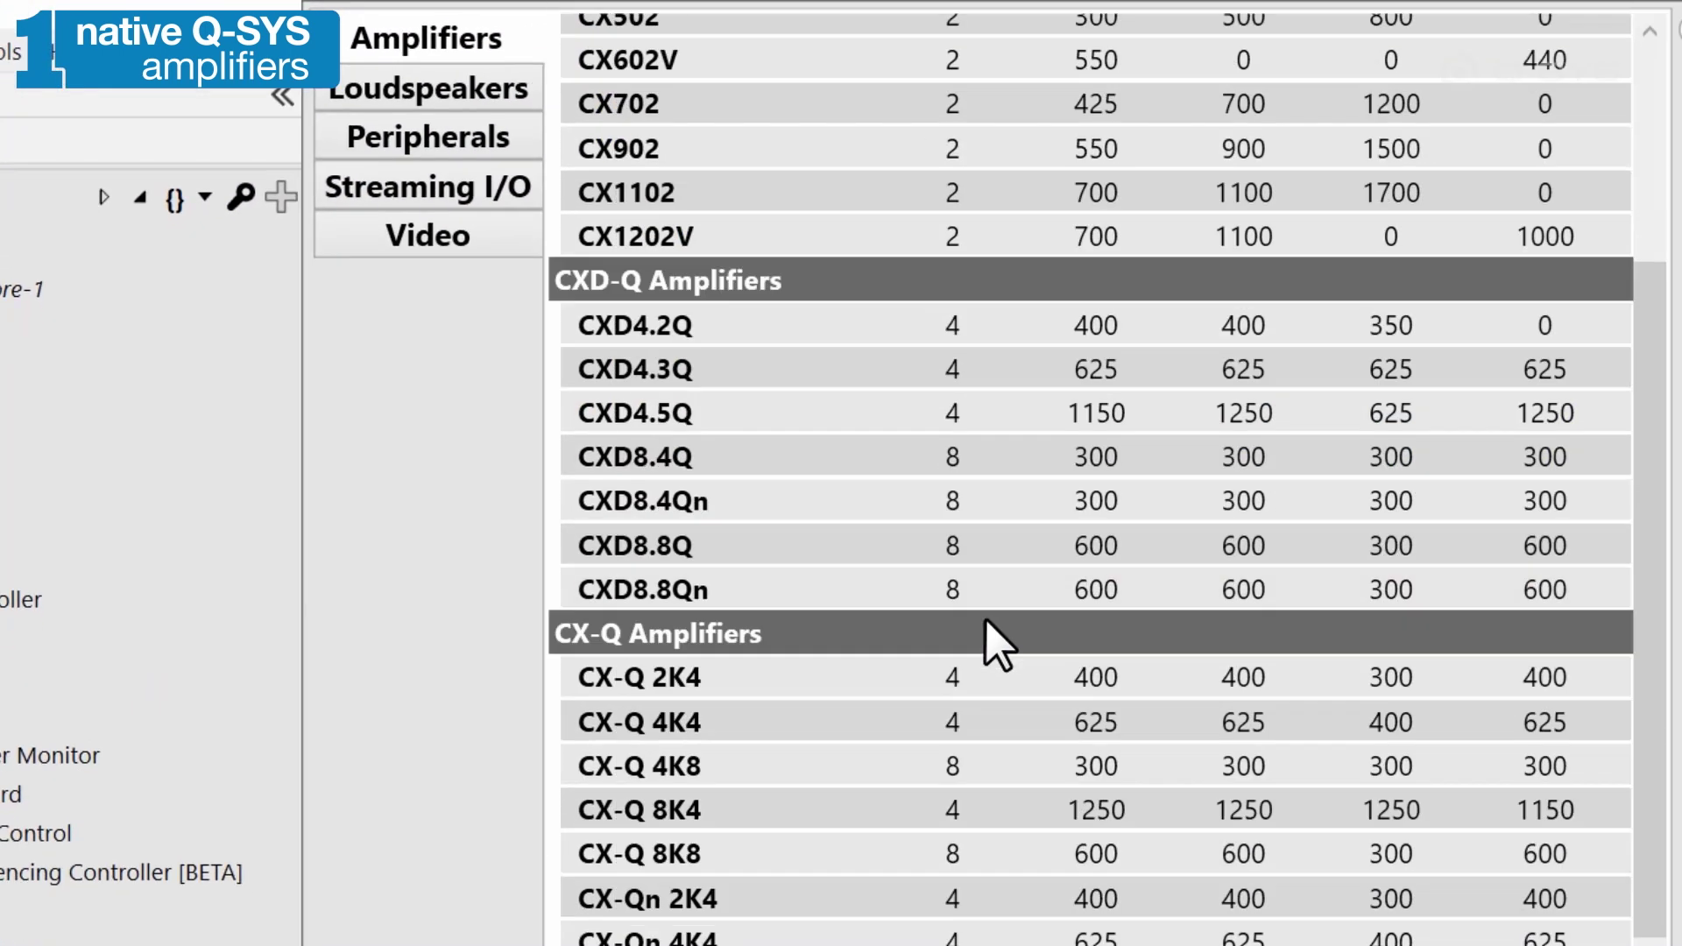
{"action": "scroll", "coordinate": [984, 617], "scroll_direction": "down", "scroll_amount": 3}
{"action": "scroll", "coordinate": [999, 875], "scroll_direction": "up", "scroll_amount": 2}
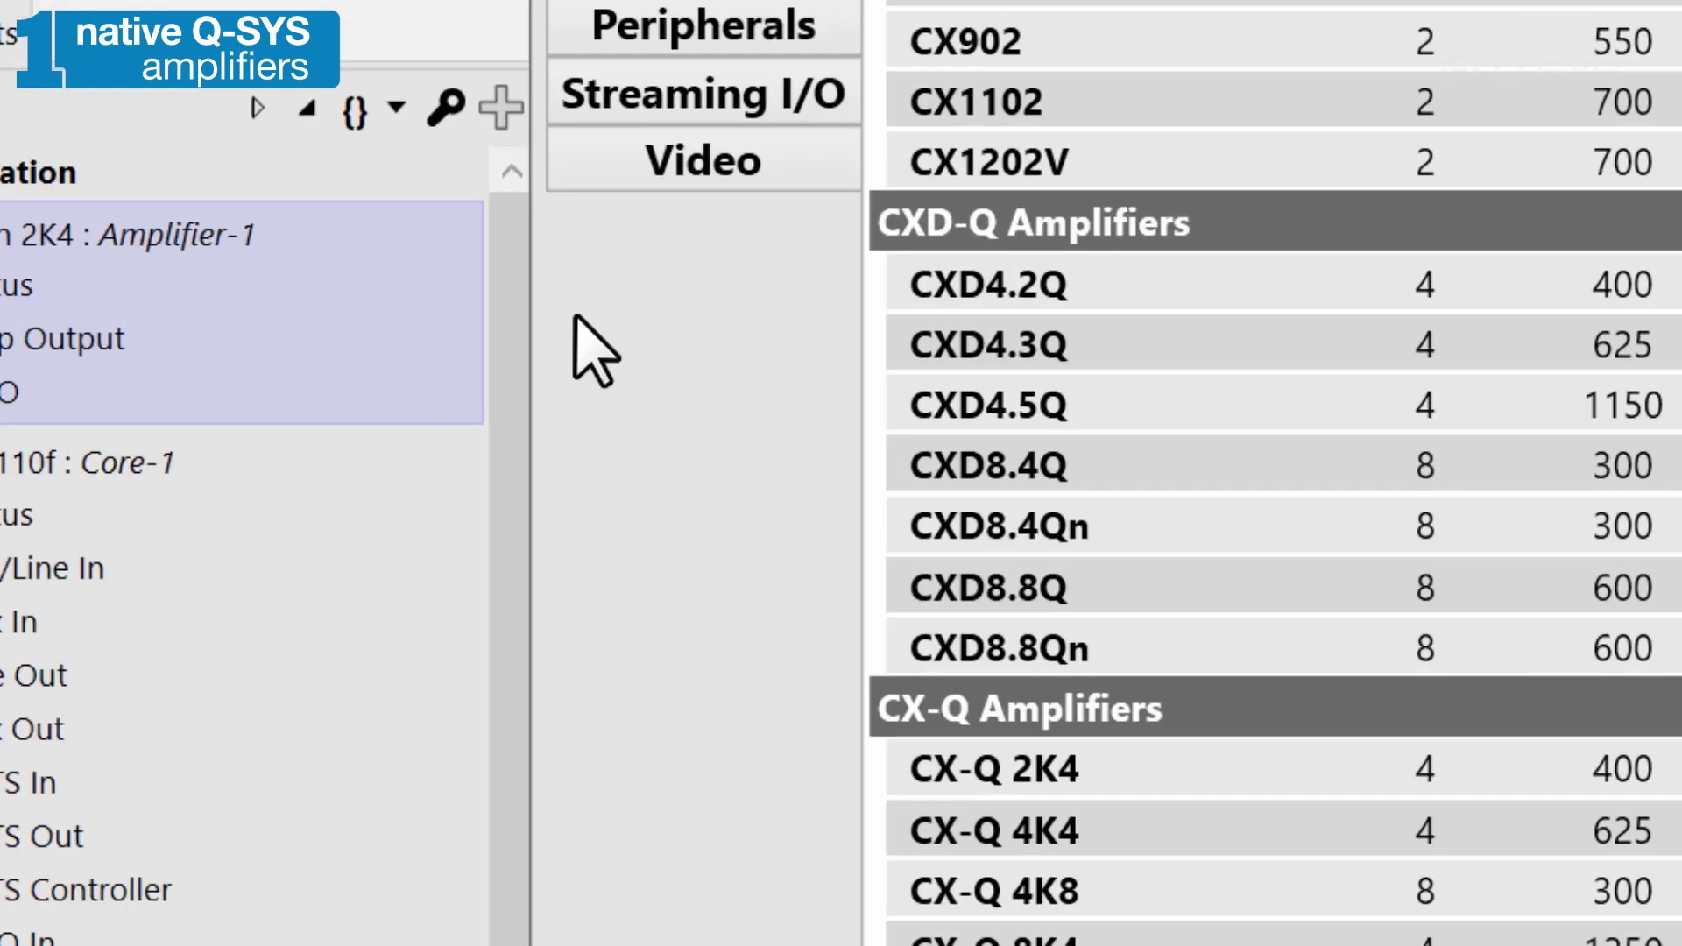
{"action": "left_click", "coordinate": [484, 135]}
Place Amplifier-1's Status block on Page 1, check its panel, then place its Amp Output block
{"action": "left_click_drag", "start_coordinate": [264, 489], "coordinate": [1217, 486]}
{"action": "double_click", "coordinate": [523, 191]}
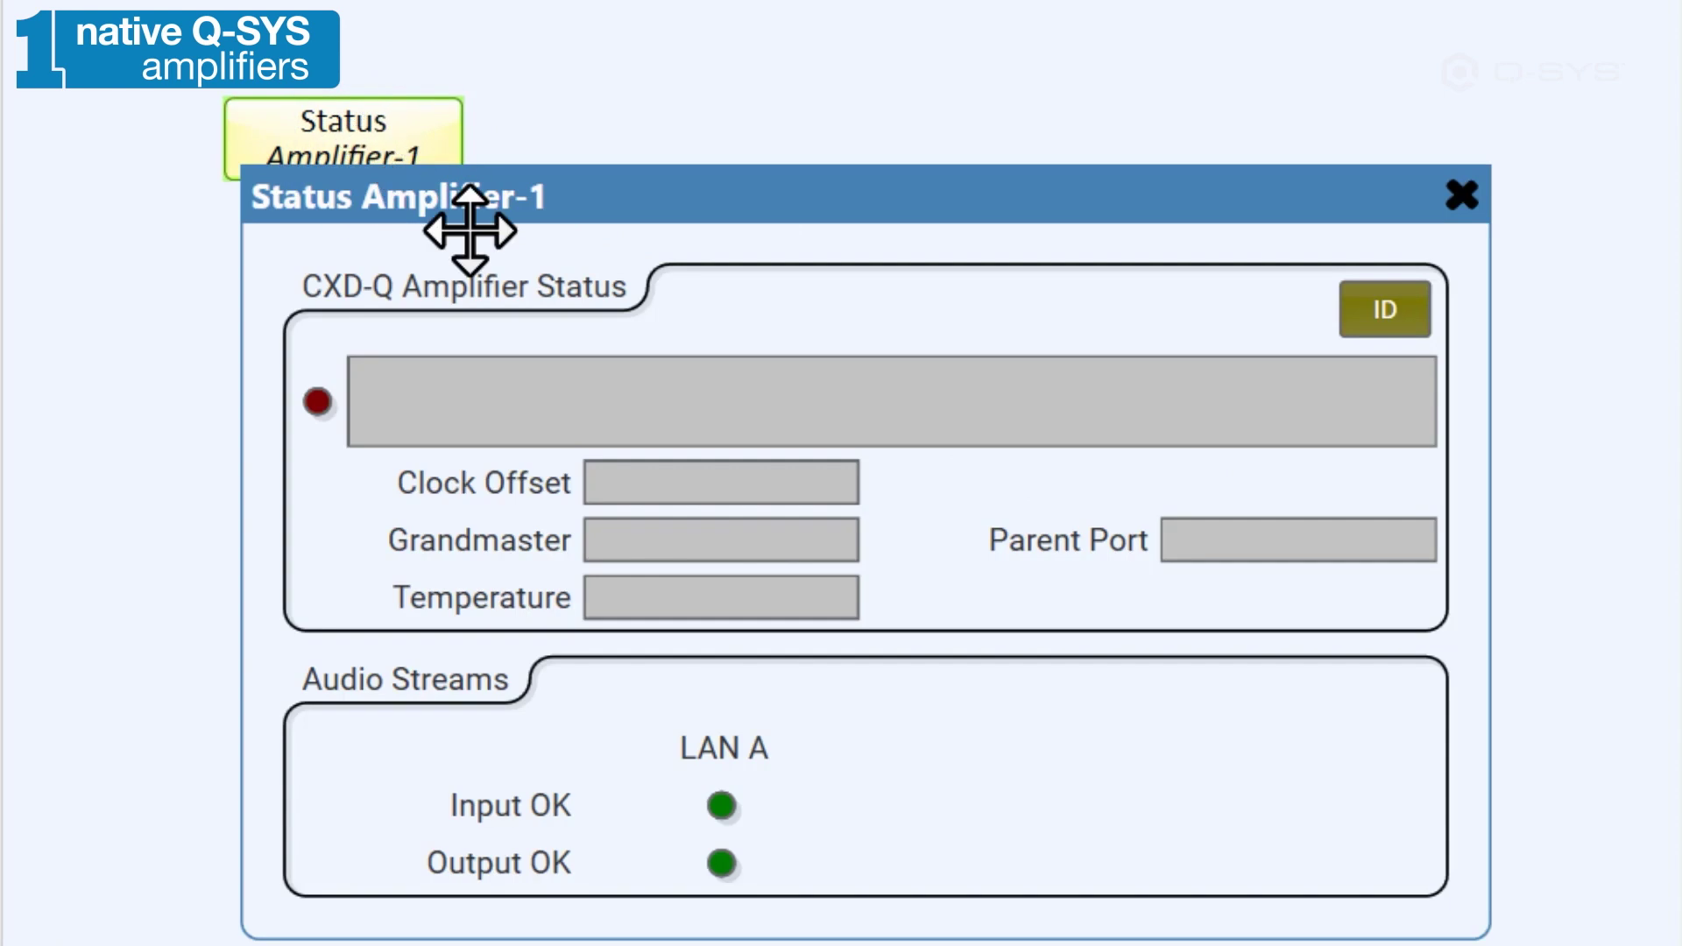
{"action": "left_click", "coordinate": [593, 209]}
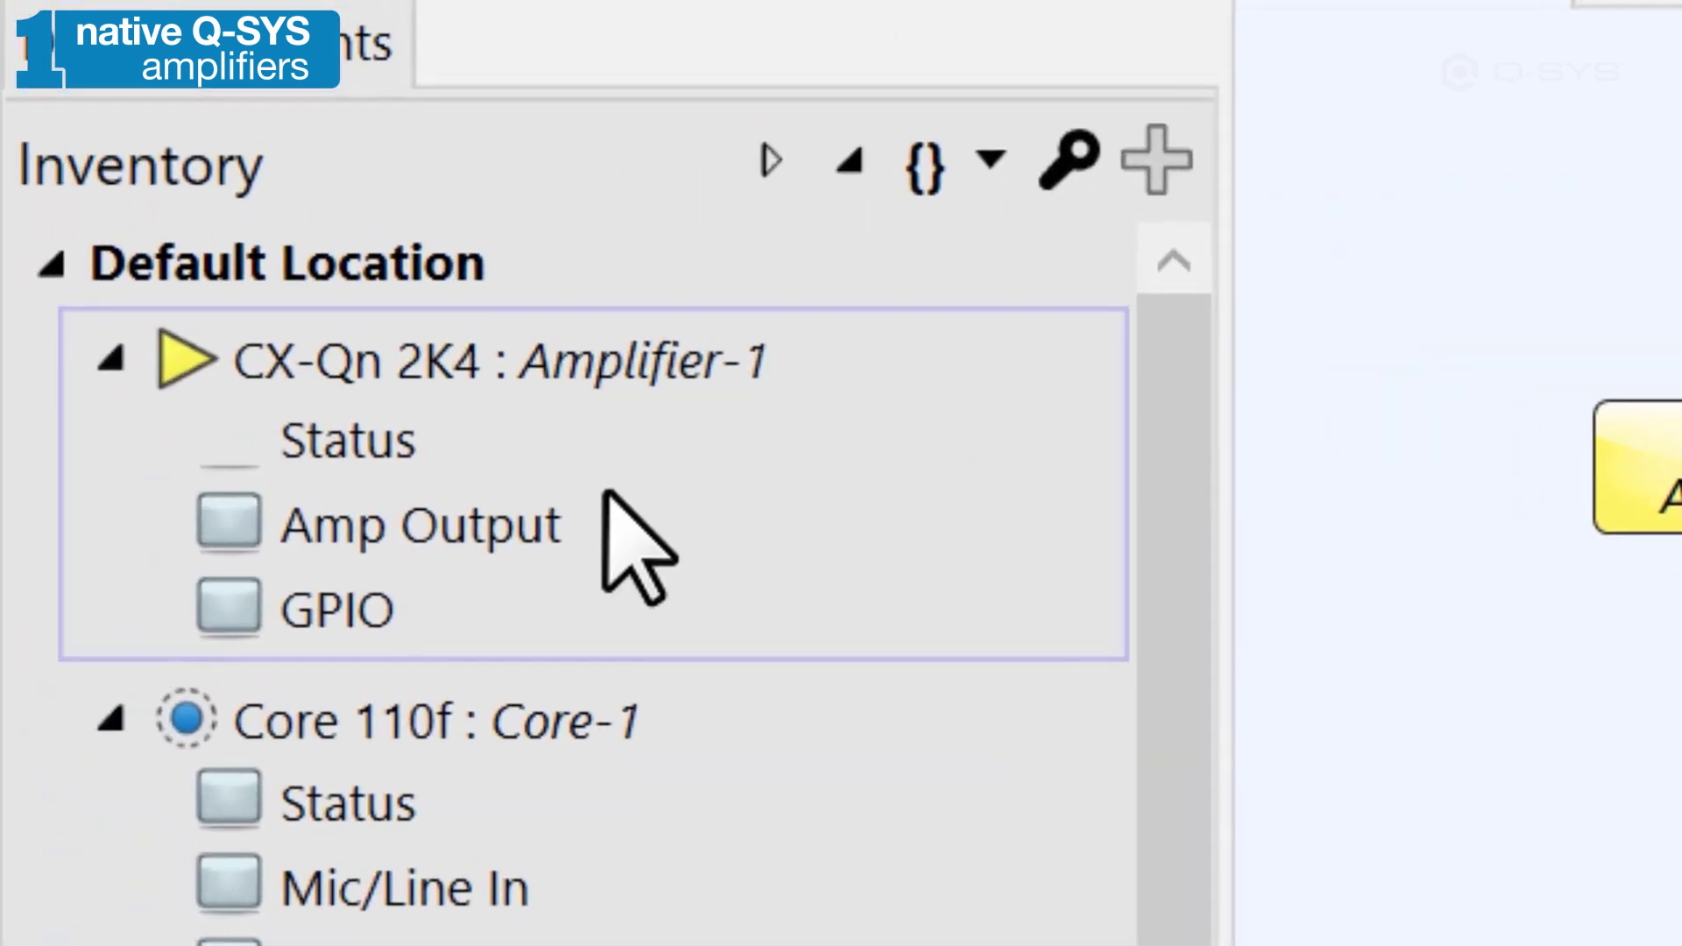
{"action": "left_click", "coordinate": [473, 523]}
{"action": "left_click_drag", "start_coordinate": [473, 522], "coordinate": [1629, 781]}
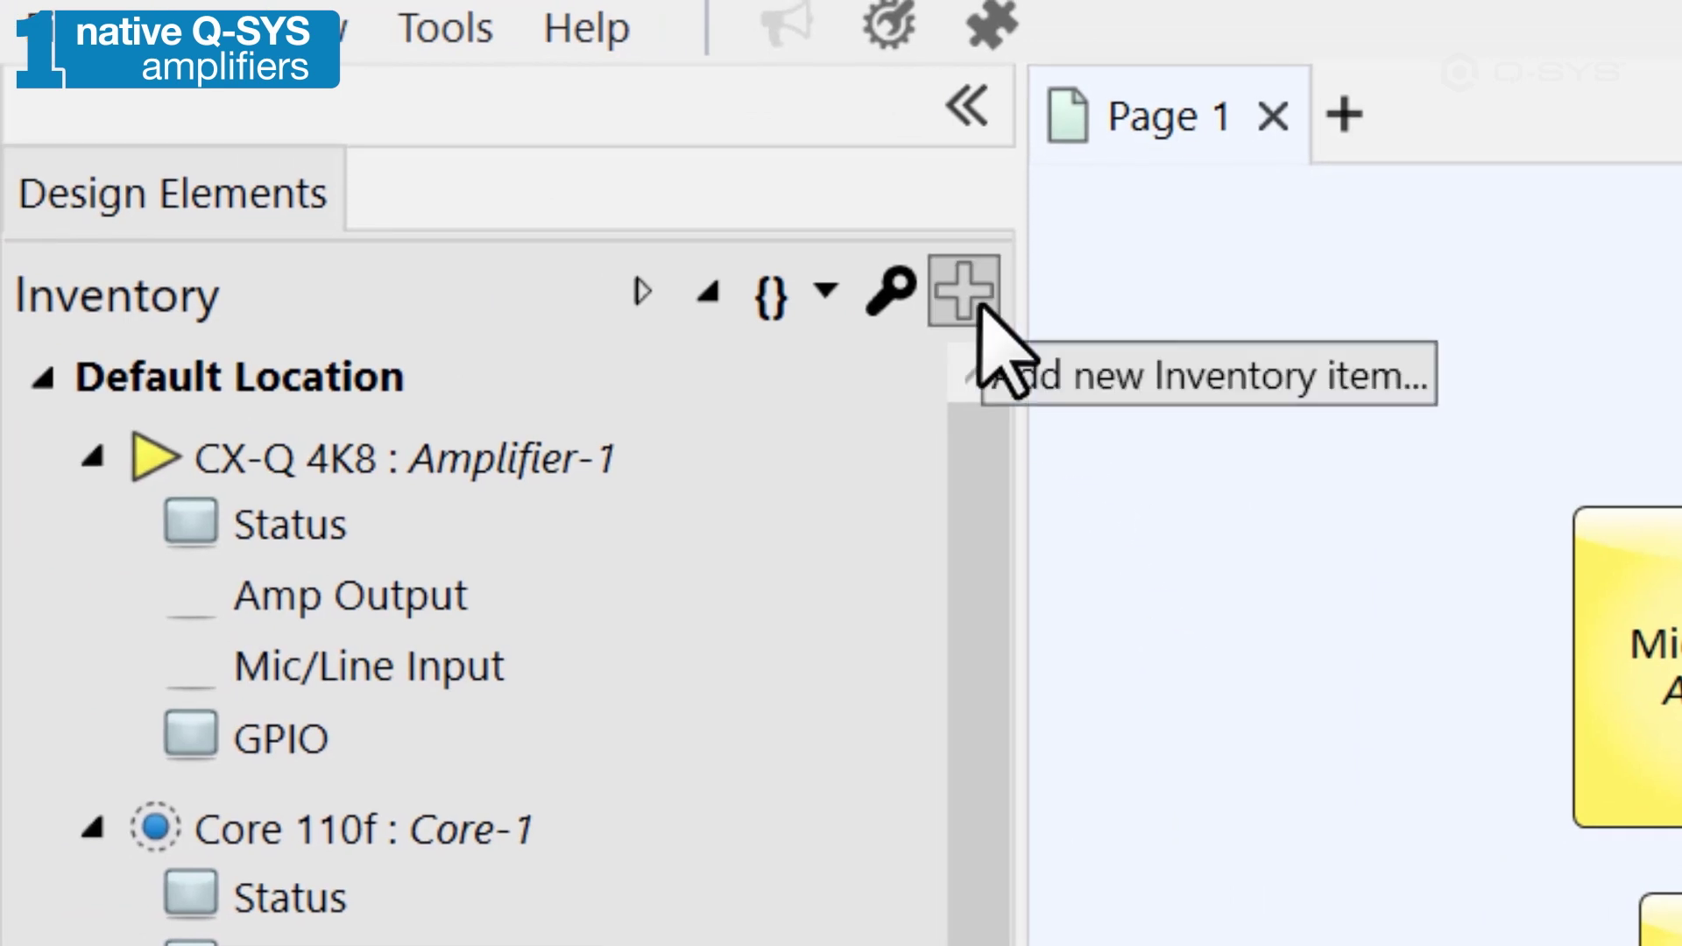
Add a Generic Speaker from the Loudspeakers Custom list to the inventory
{"action": "left_click", "coordinate": [972, 298]}
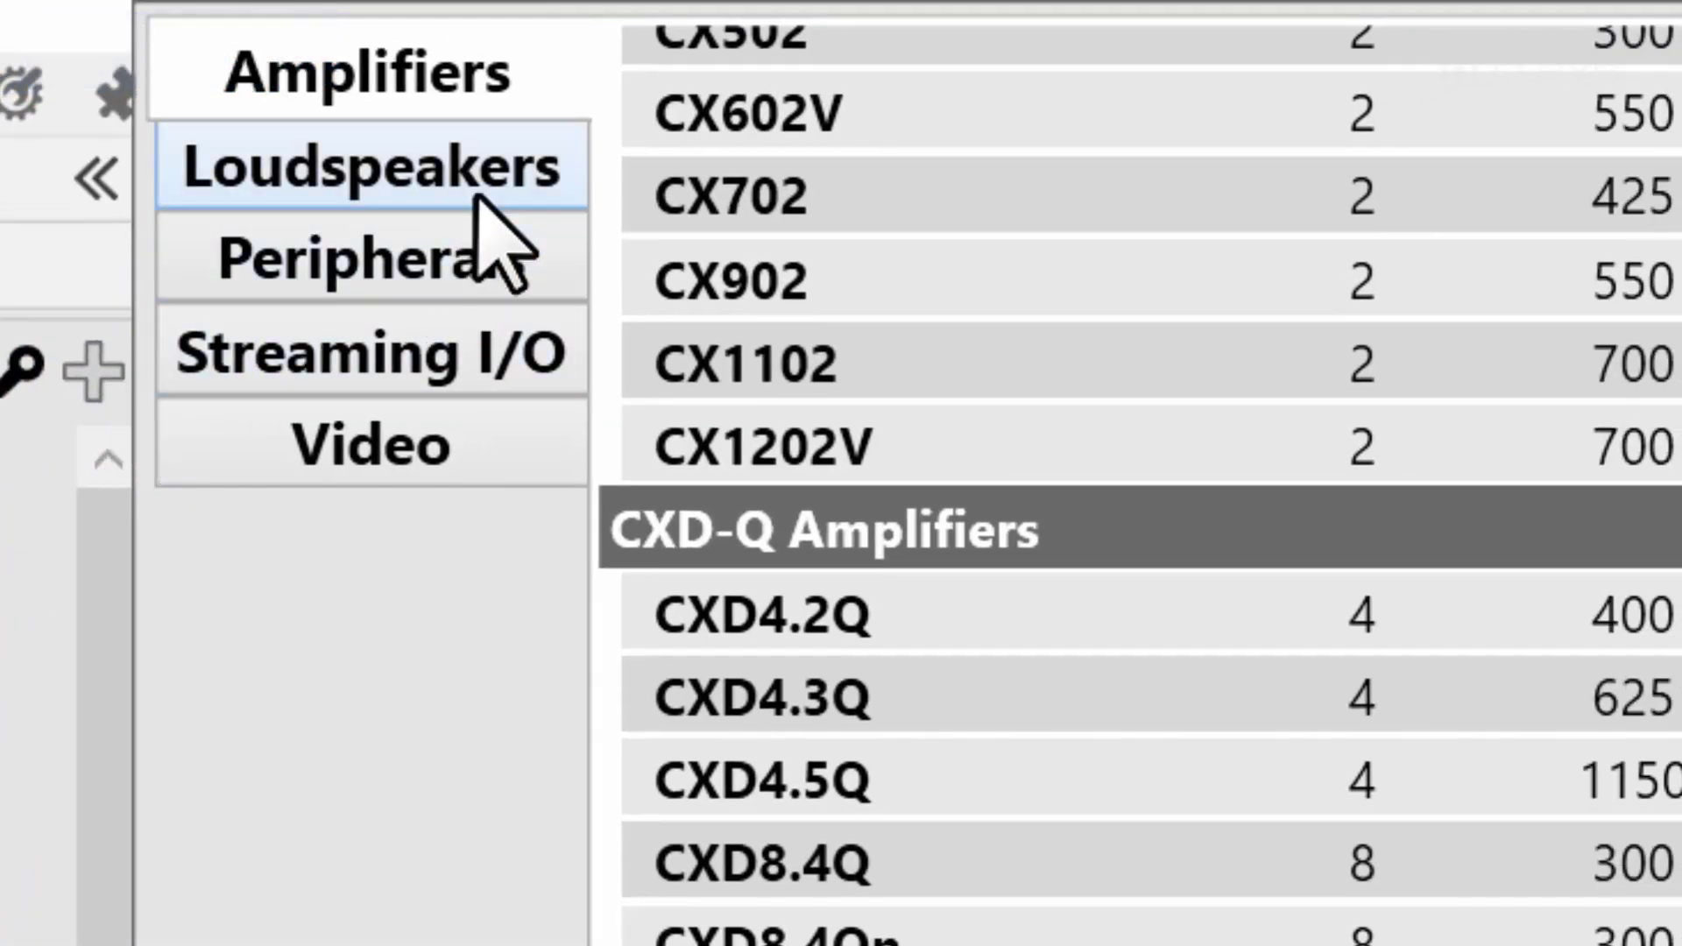
{"action": "left_click", "coordinate": [477, 197]}
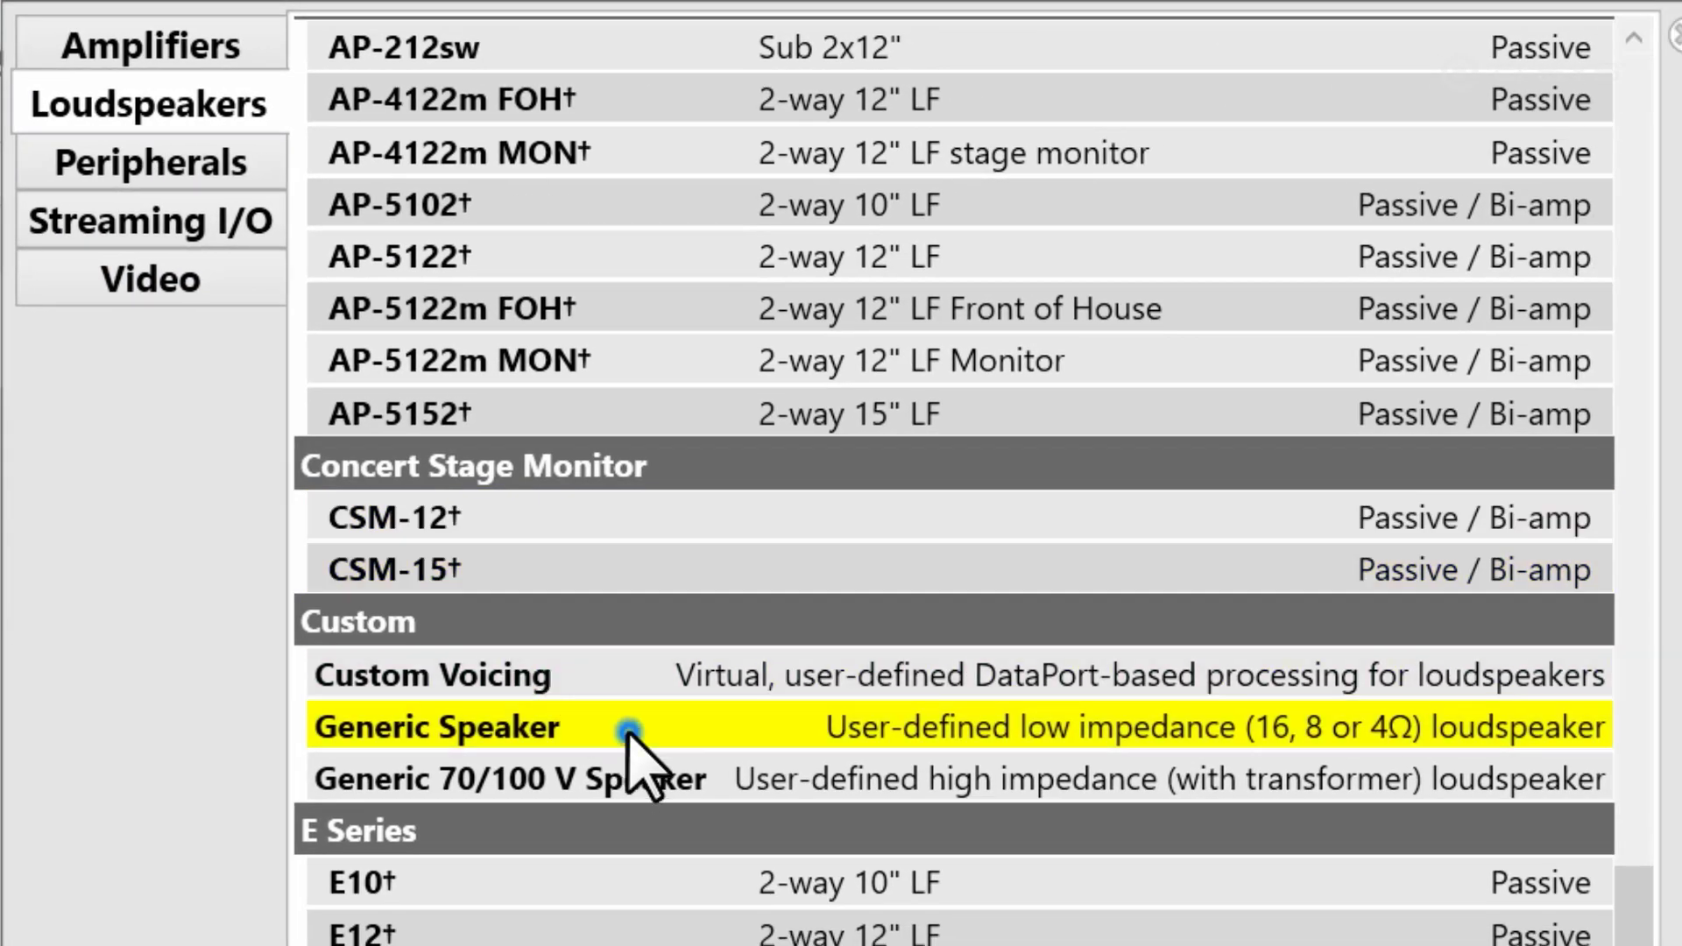
{"action": "left_click", "coordinate": [629, 732]}
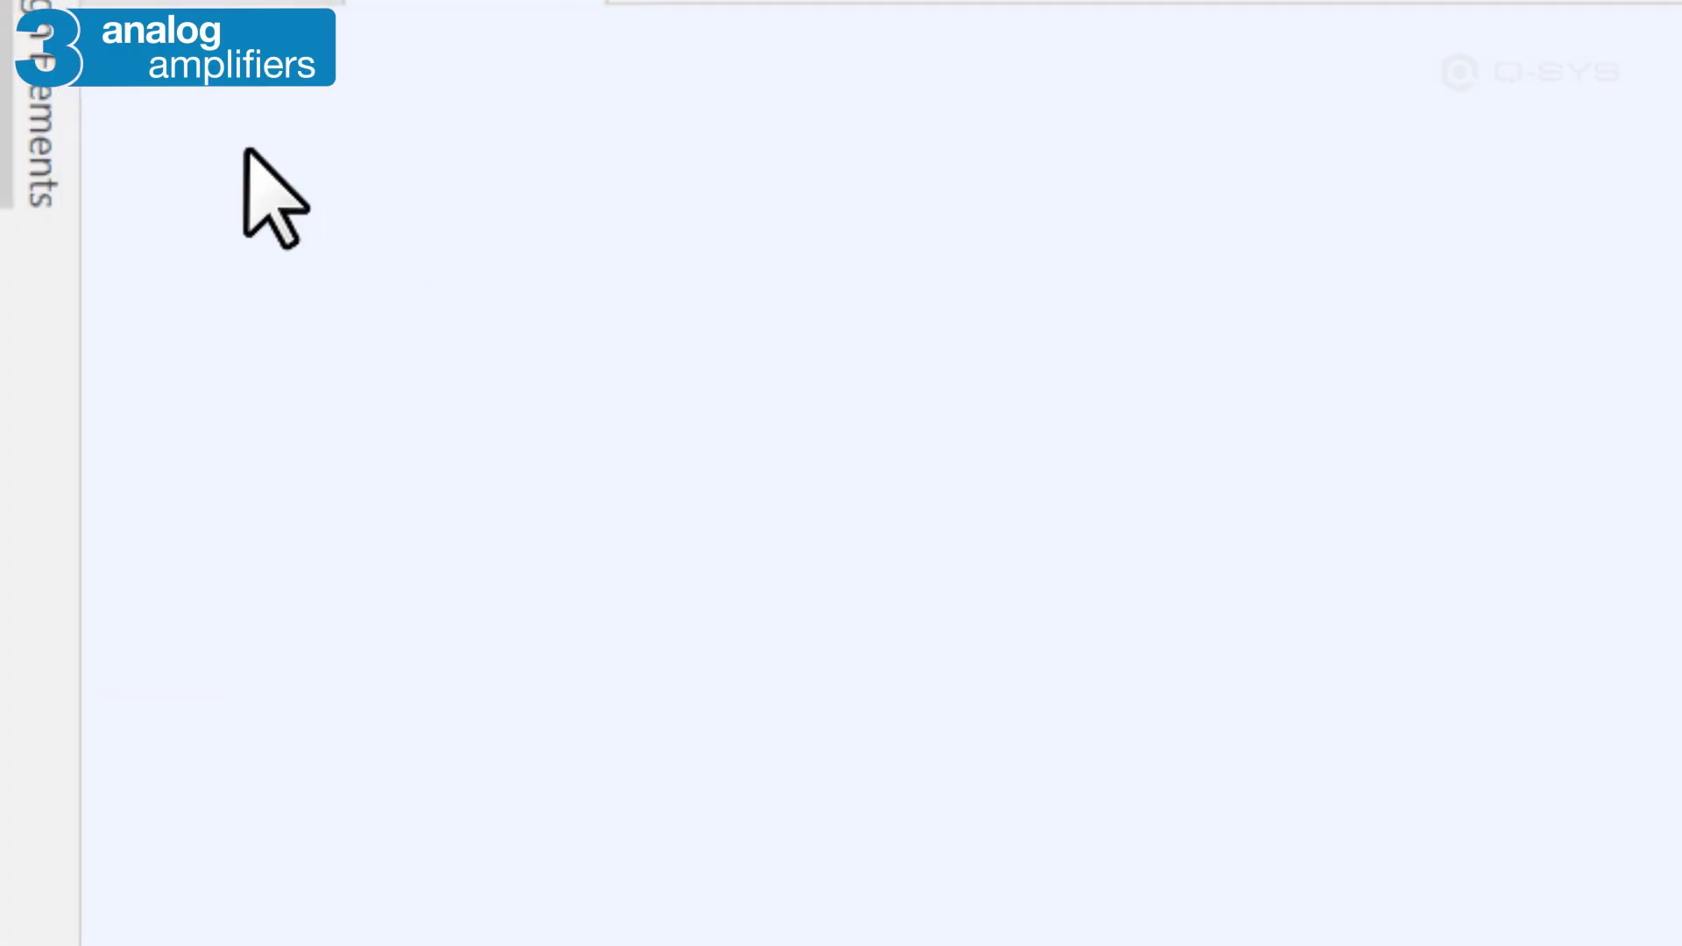
Bring up the Design Elements inventory of components
{"action": "left_click", "coordinate": [60, 81]}
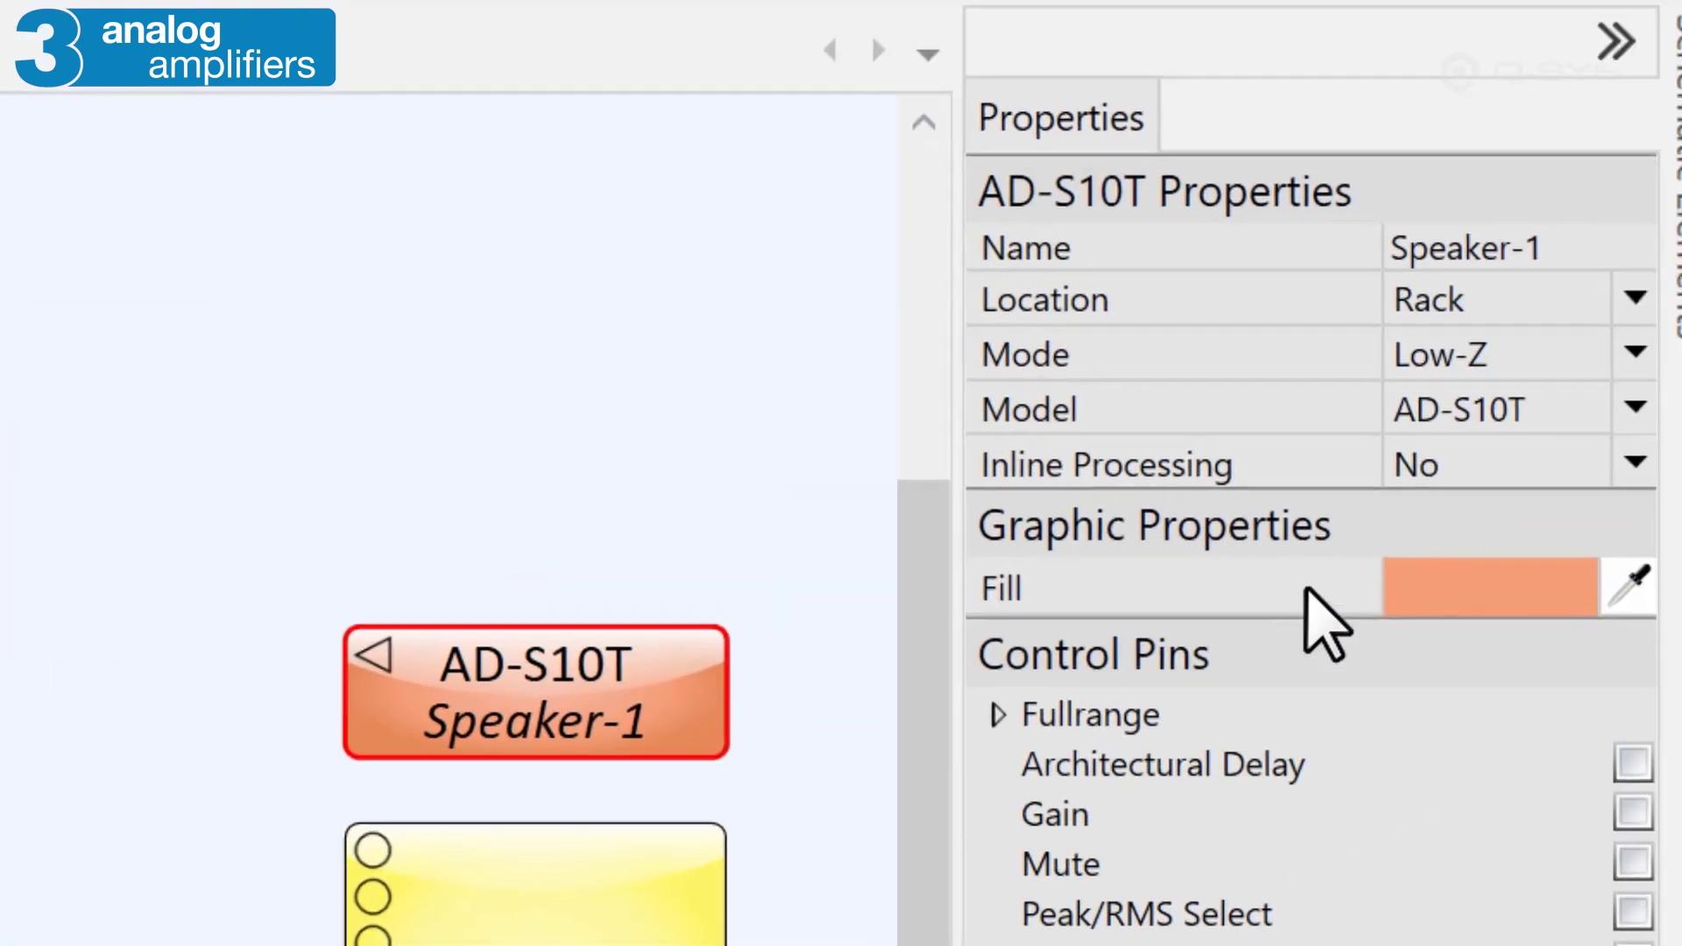
Set Speaker-1's Inline Processing property to Yes
{"action": "left_click", "coordinate": [1472, 488]}
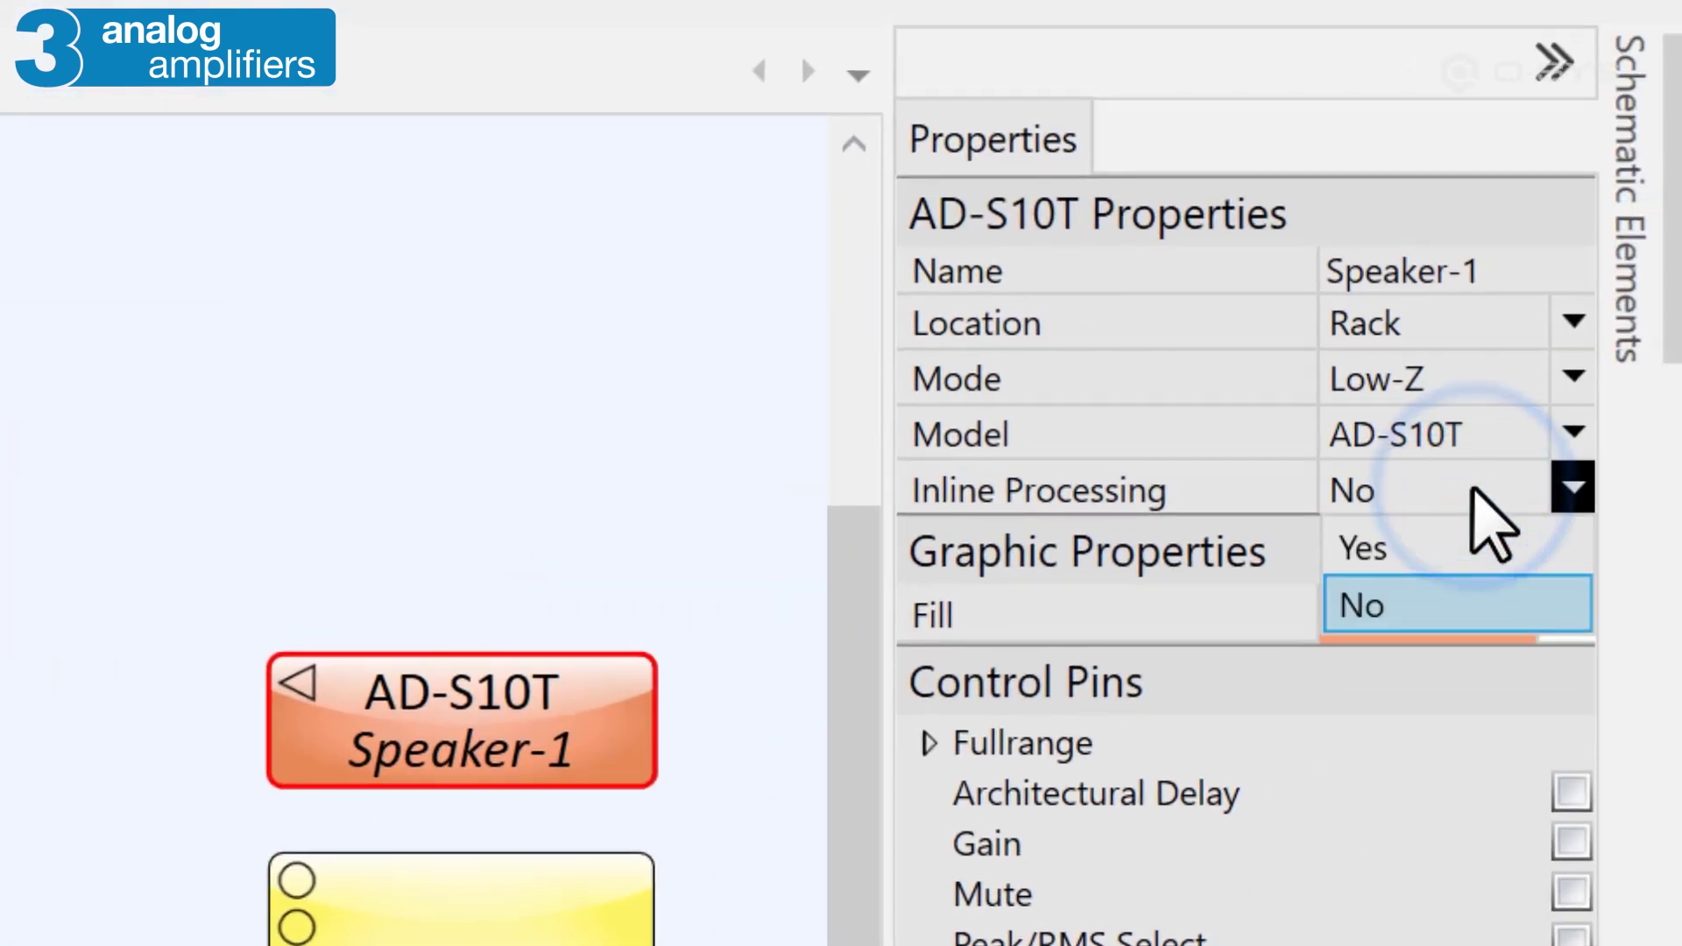
{"action": "left_click", "coordinate": [1480, 551]}
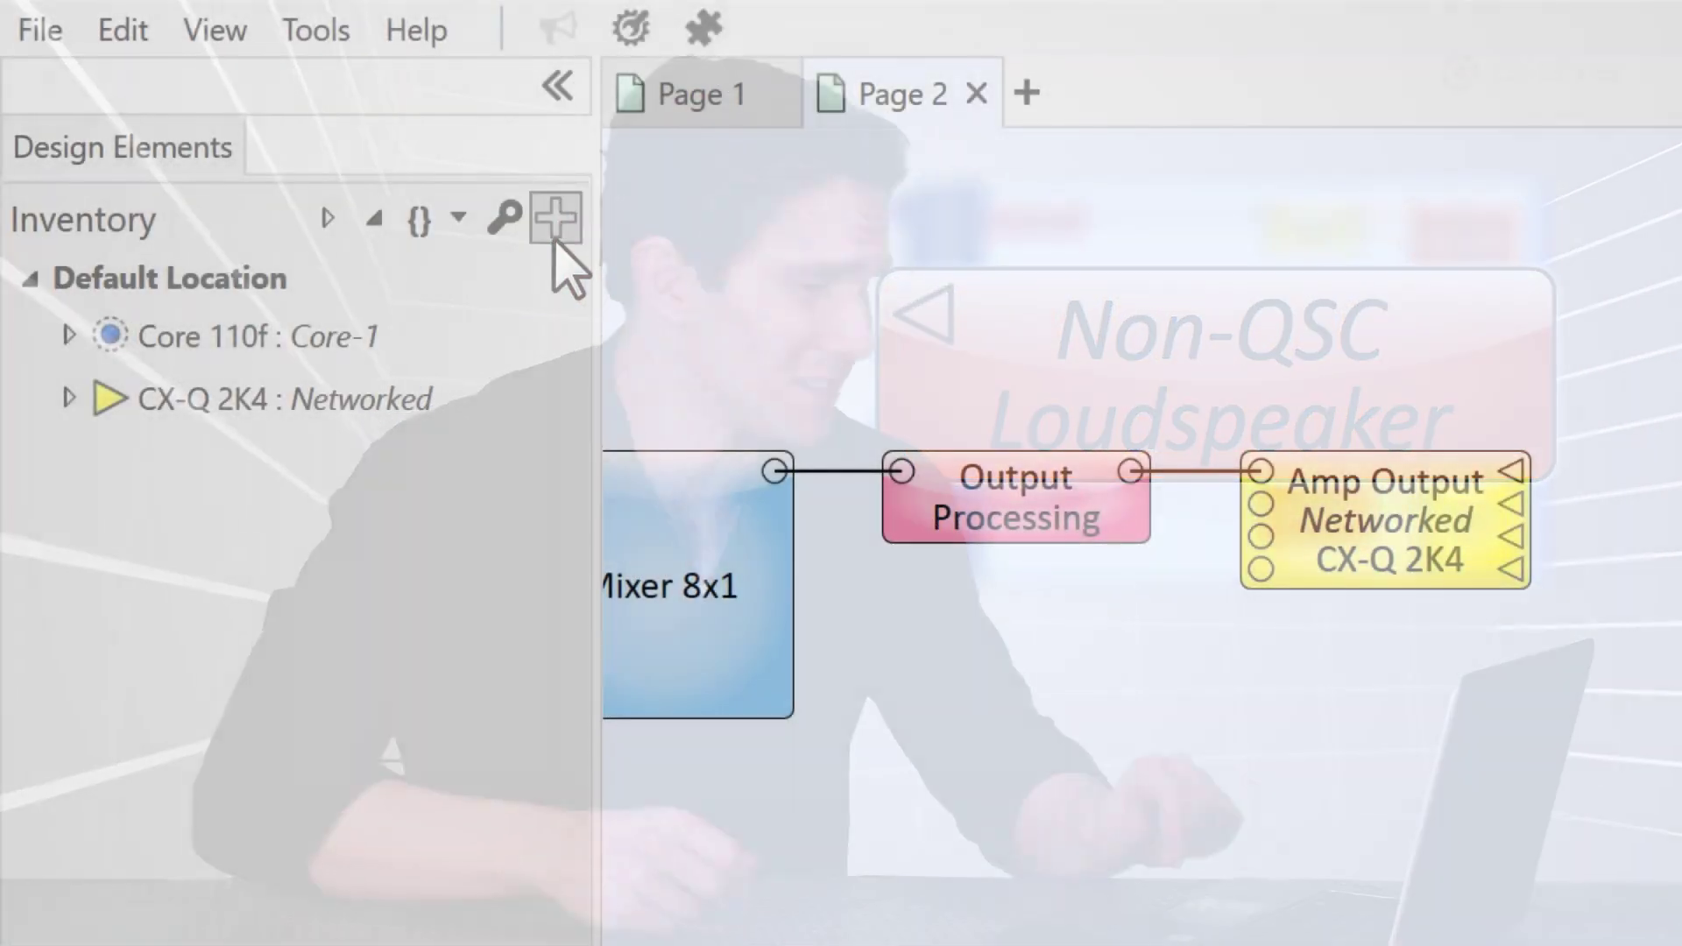
Add a Generic Speaker, then a Custom Voicing, from the Loudspeakers list to the inventory
{"action": "left_click", "coordinate": [556, 219]}
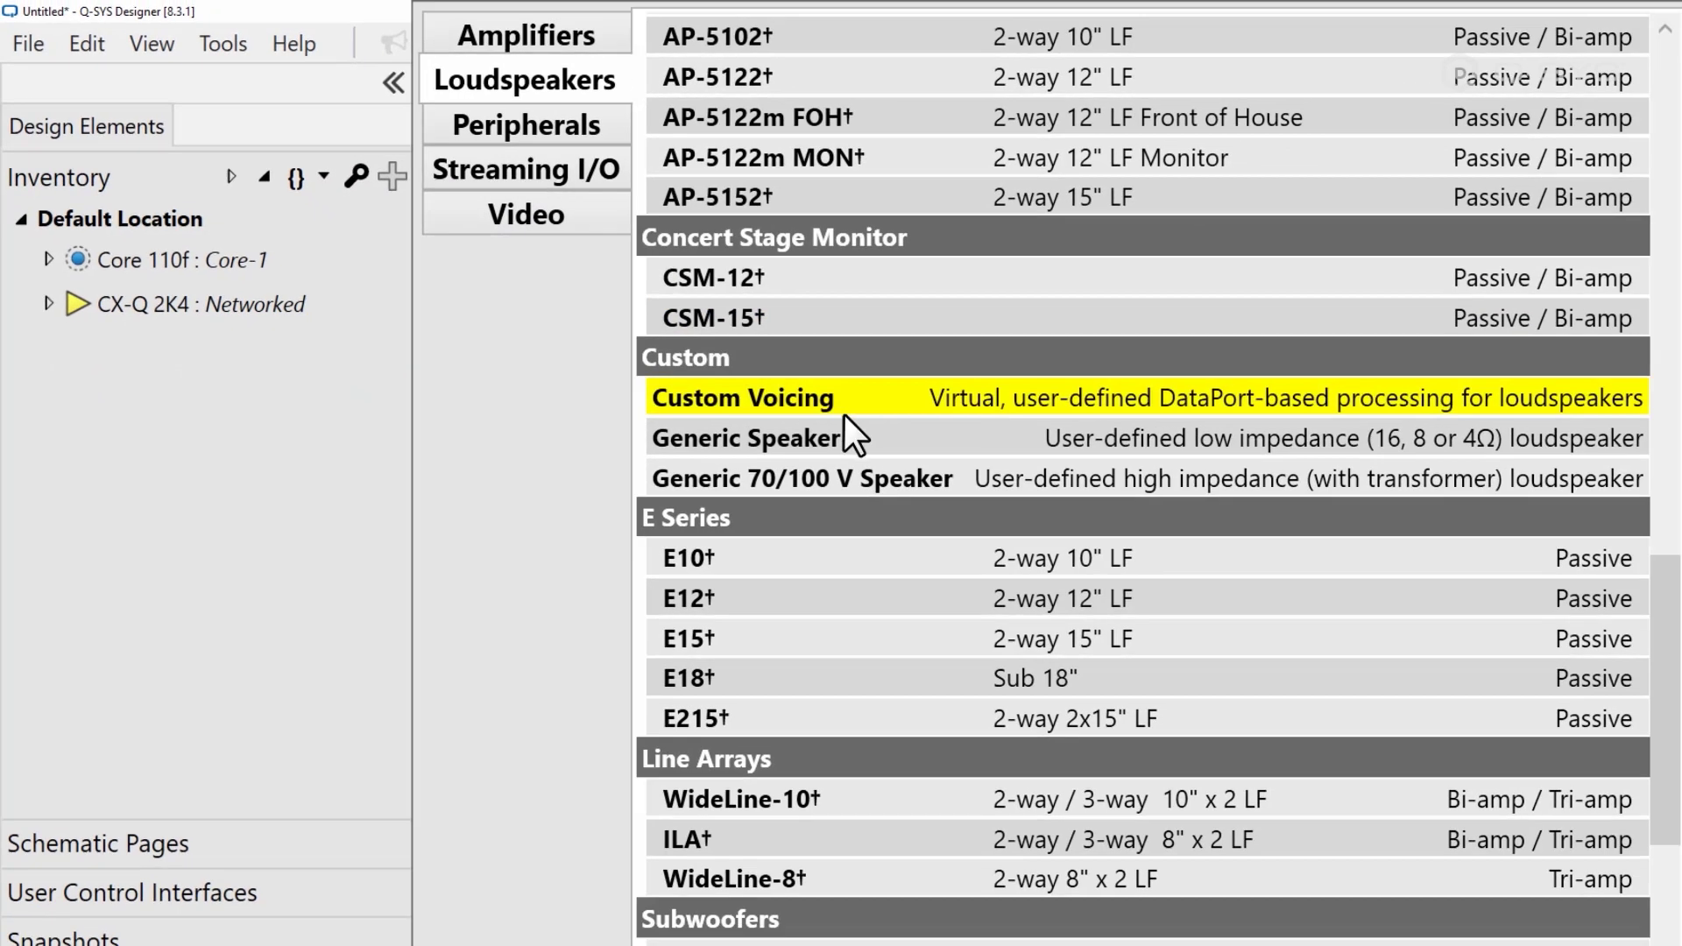
{"action": "left_click", "coordinate": [870, 432]}
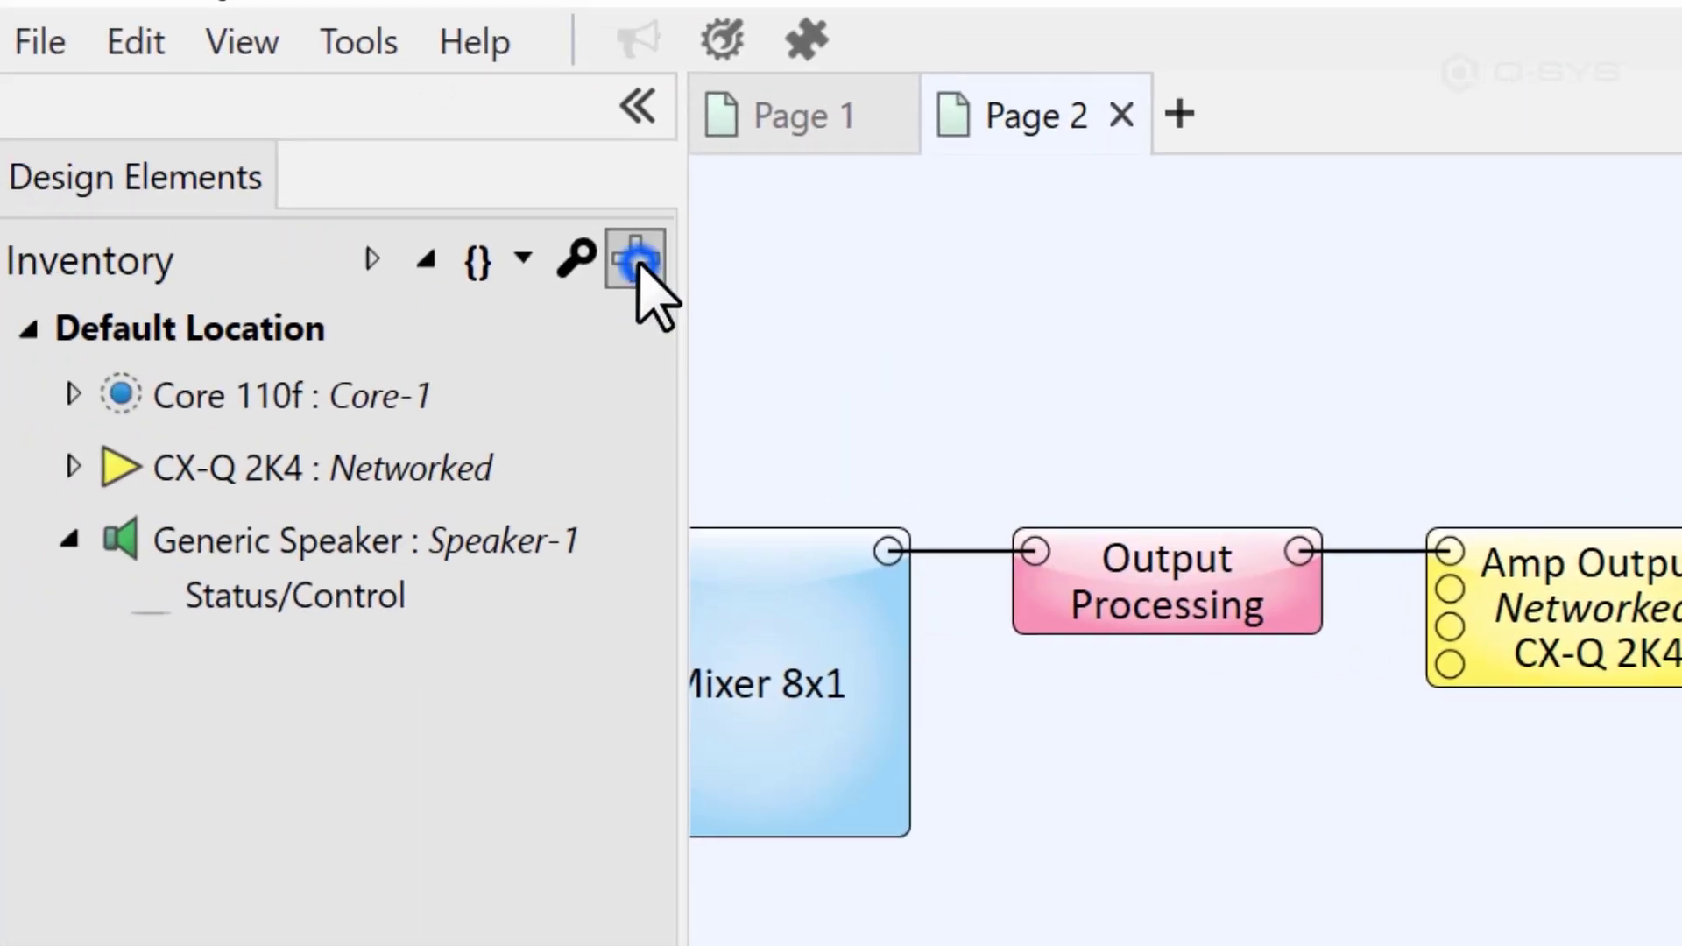
{"action": "left_click", "coordinate": [169, 206]}
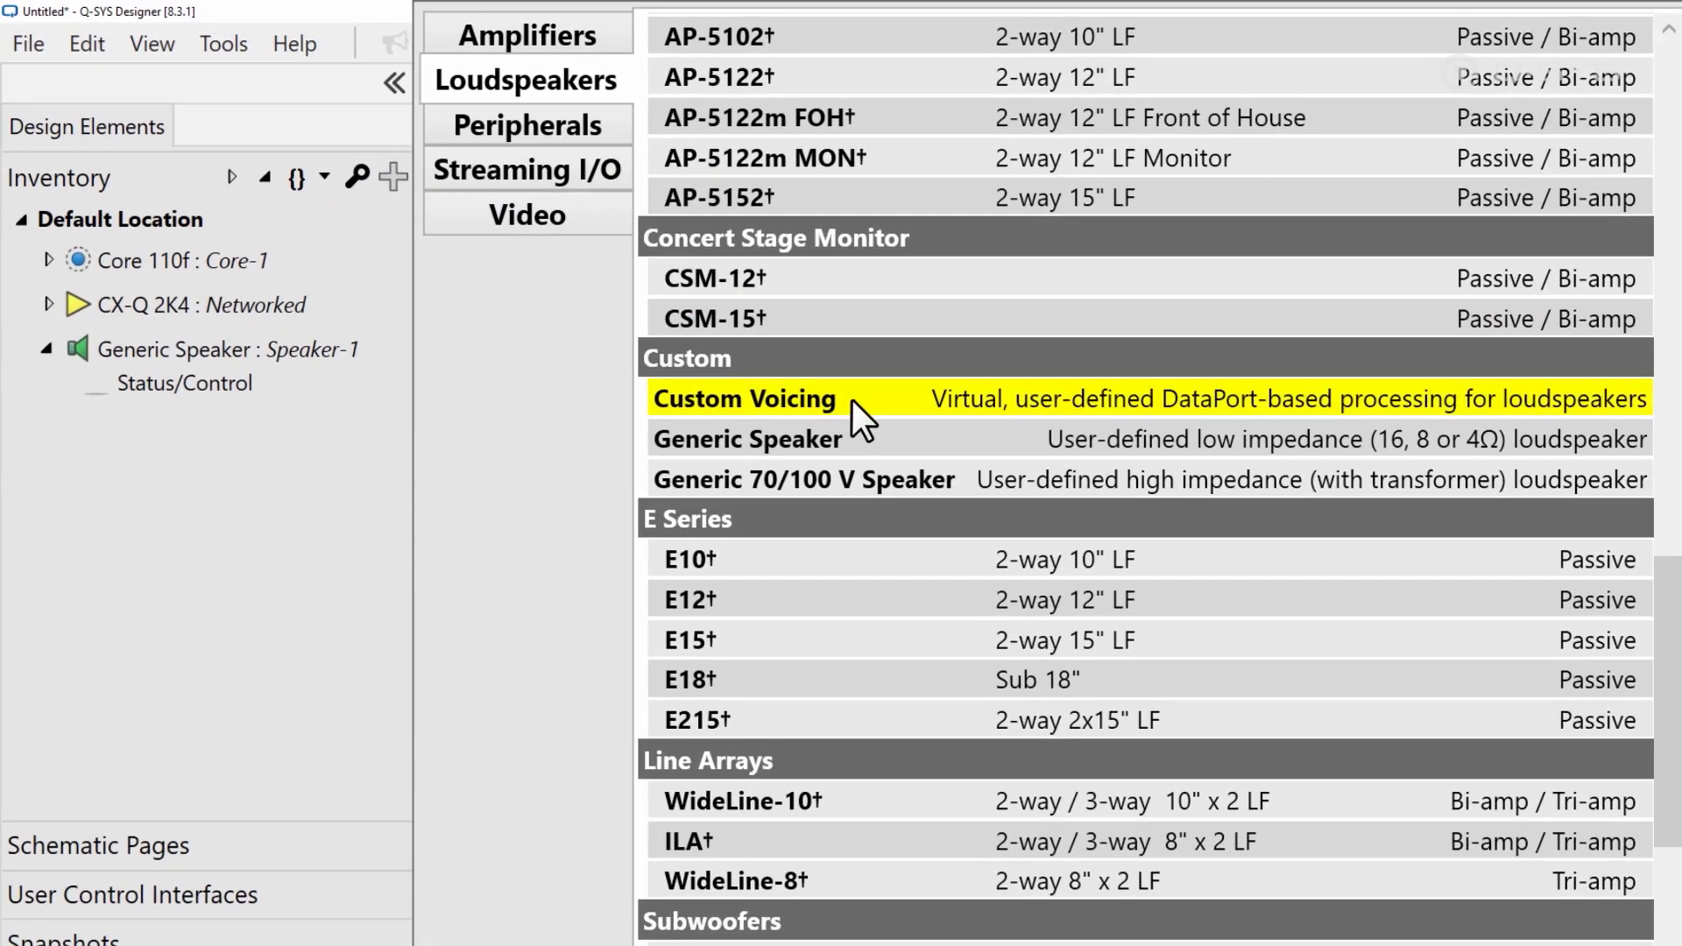
{"action": "left_click", "coordinate": [885, 408]}
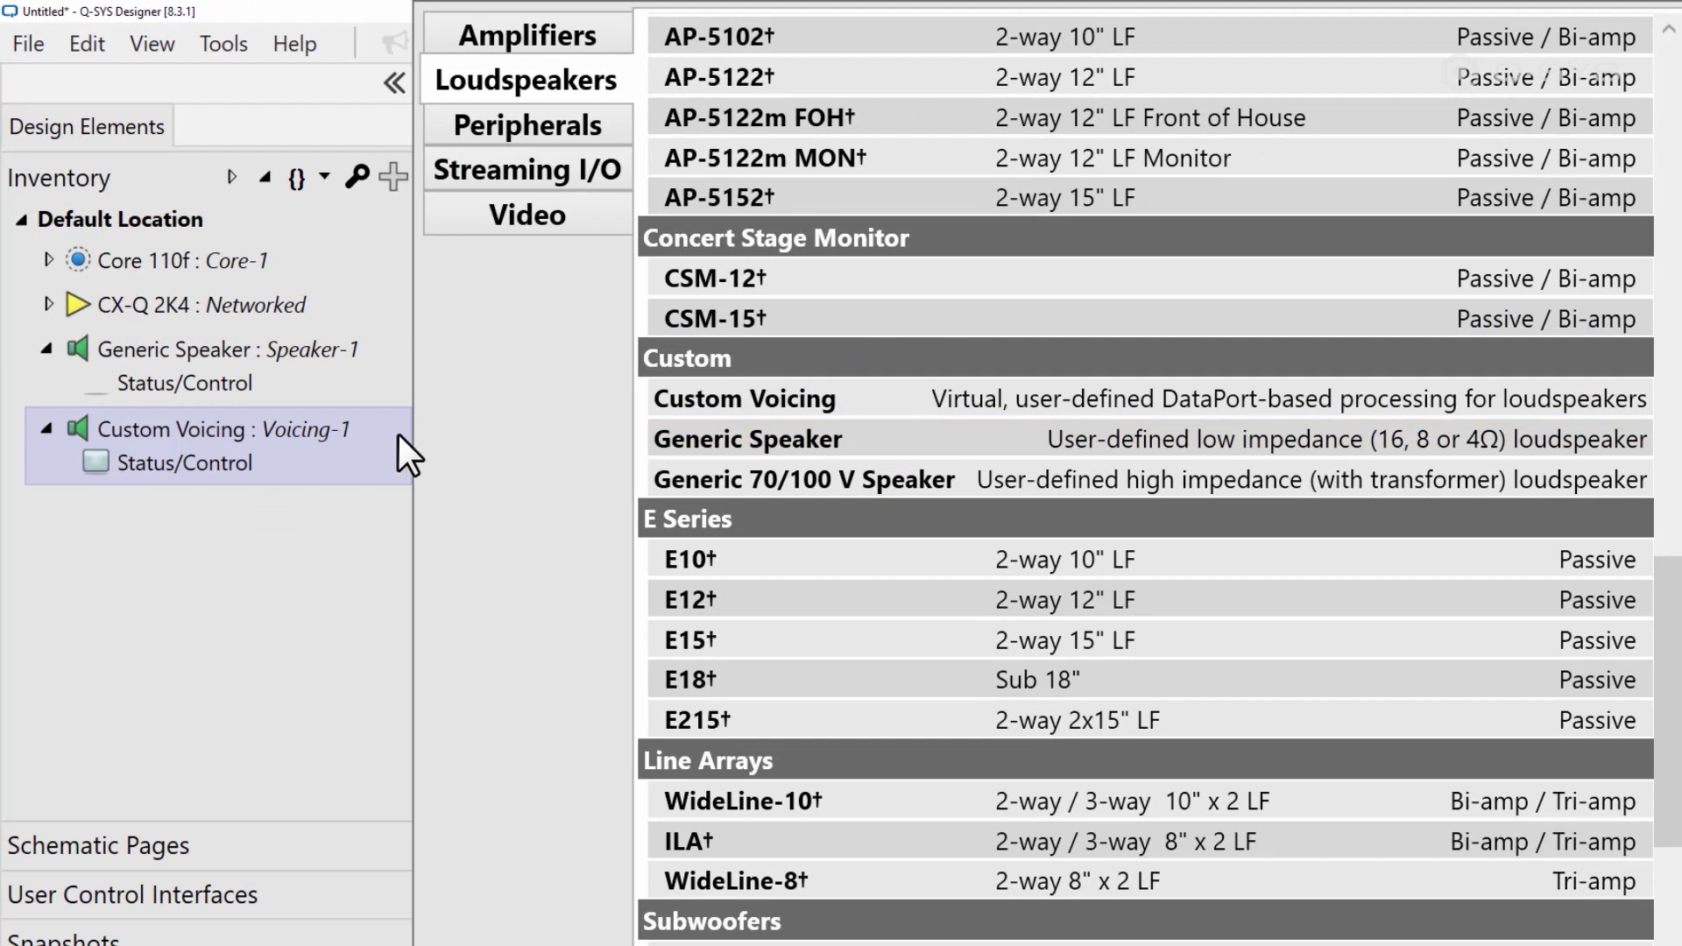
{"action": "left_click", "coordinate": [280, 461]}
Place the Voicing-1 block below the Generic Speaker and wire the first amp output to the speaker
{"action": "left_click_drag", "start_coordinate": [280, 460], "coordinate": [159, 470]}
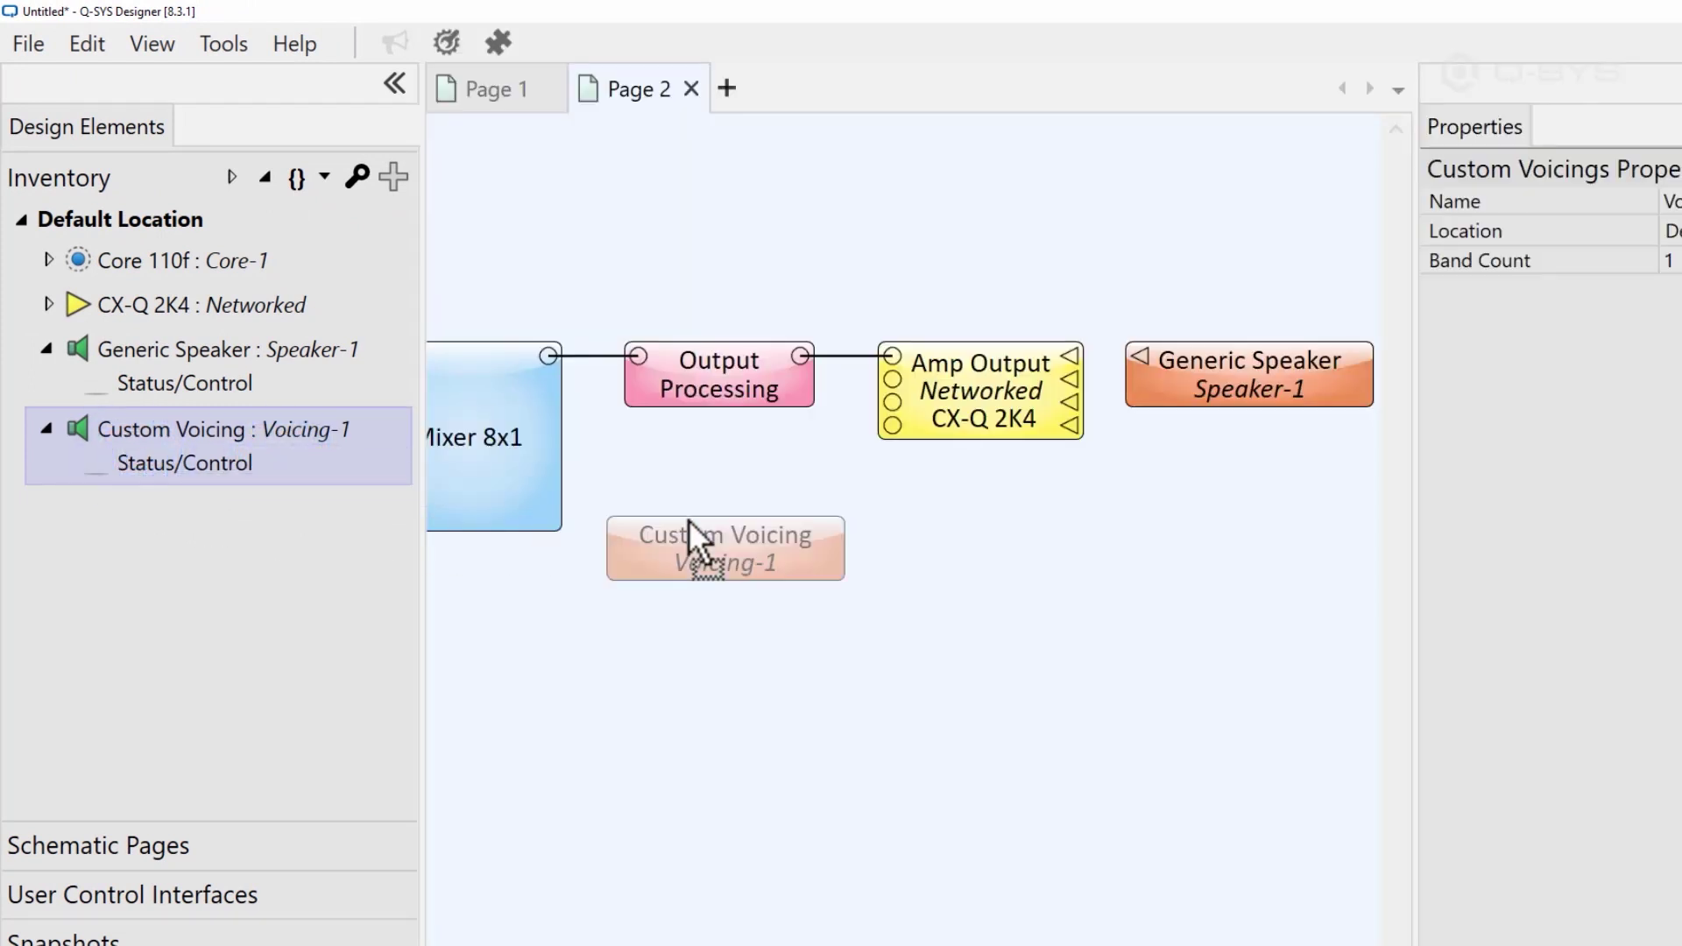
{"action": "left_click_drag", "start_coordinate": [688, 519], "coordinate": [1131, 487]}
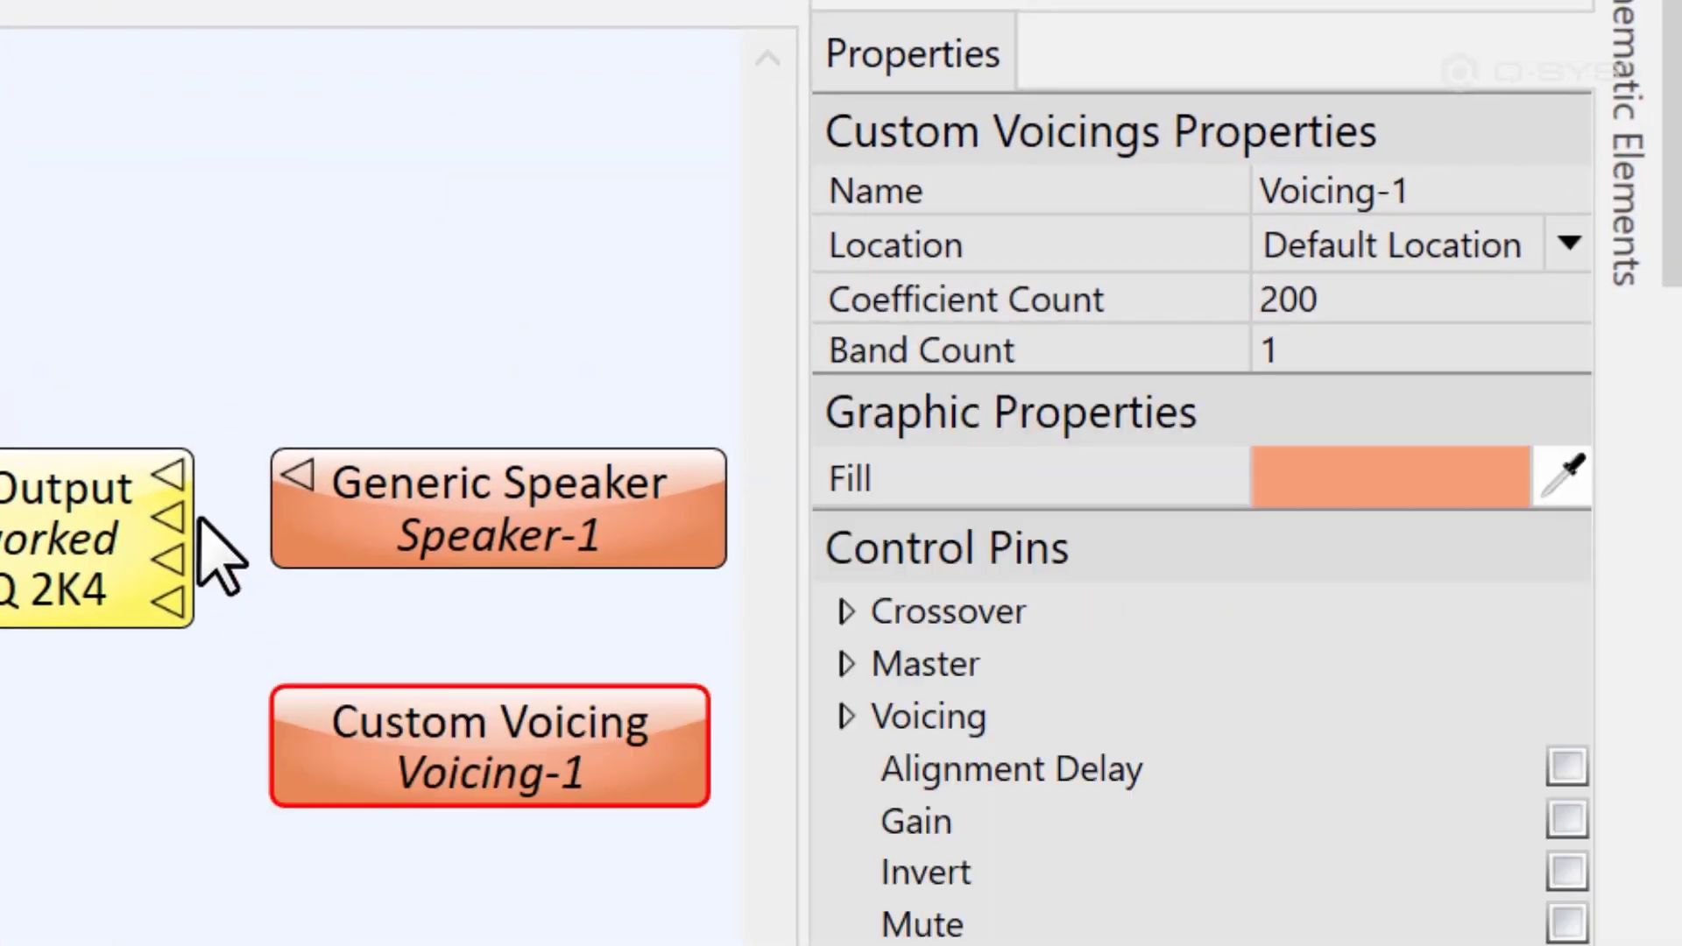
{"action": "left_click_drag", "start_coordinate": [171, 474], "coordinate": [307, 480]}
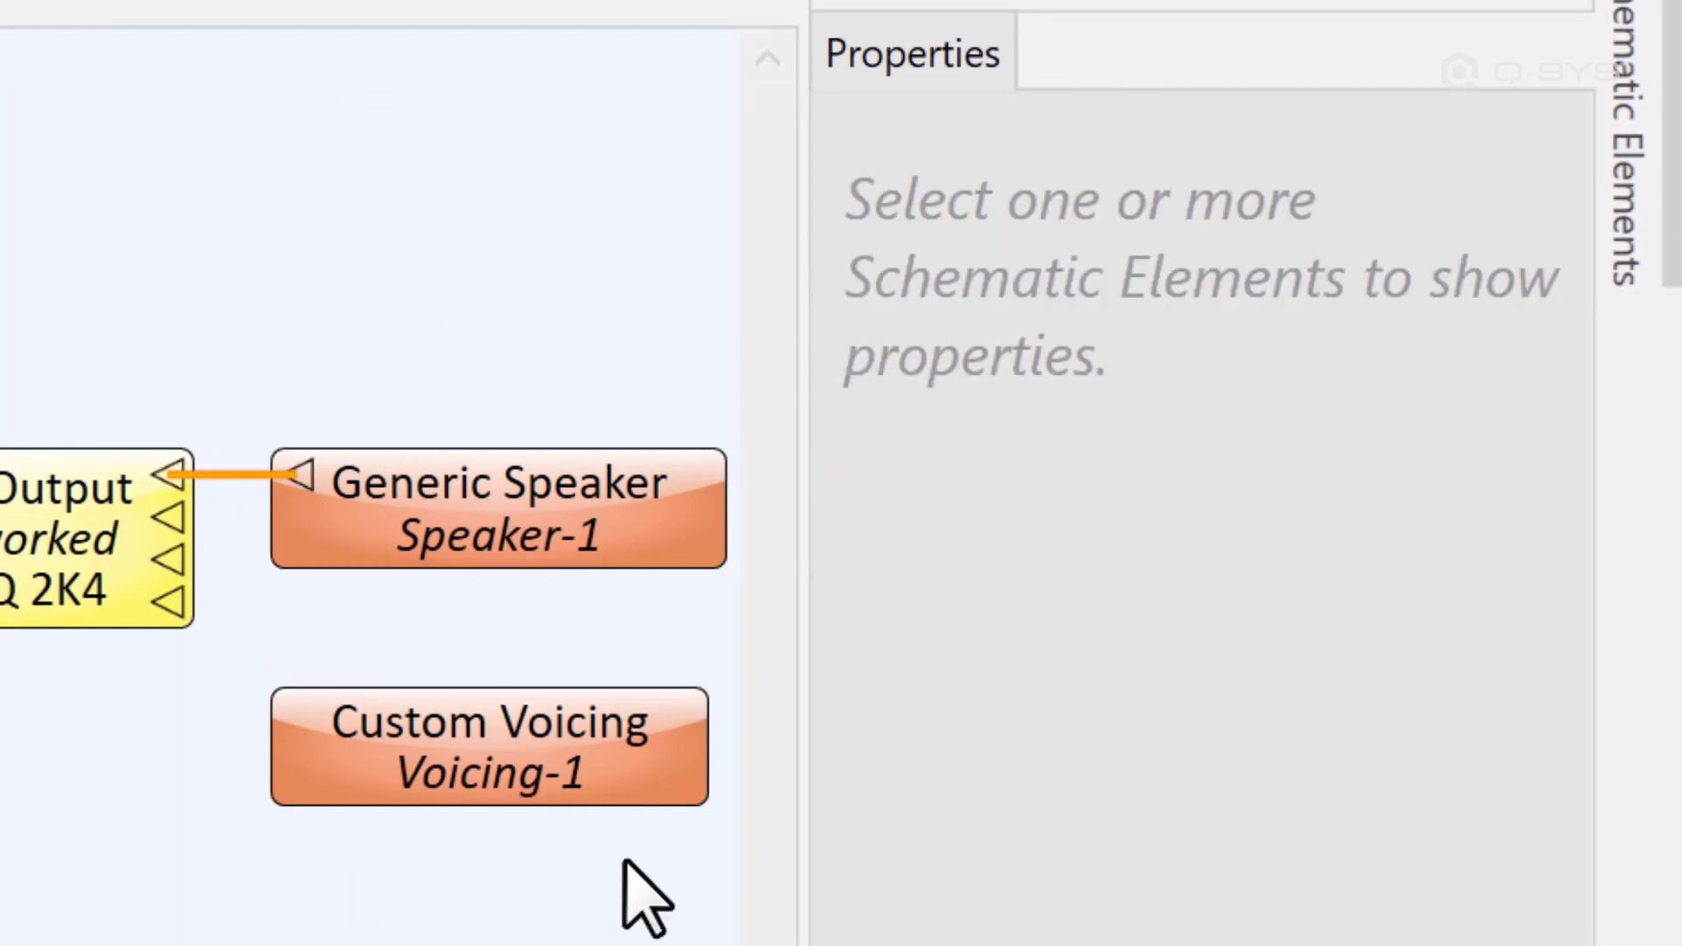
Set the Generic Speaker's Custom Voicing property to Voicing-1
{"action": "left_click", "coordinate": [642, 795]}
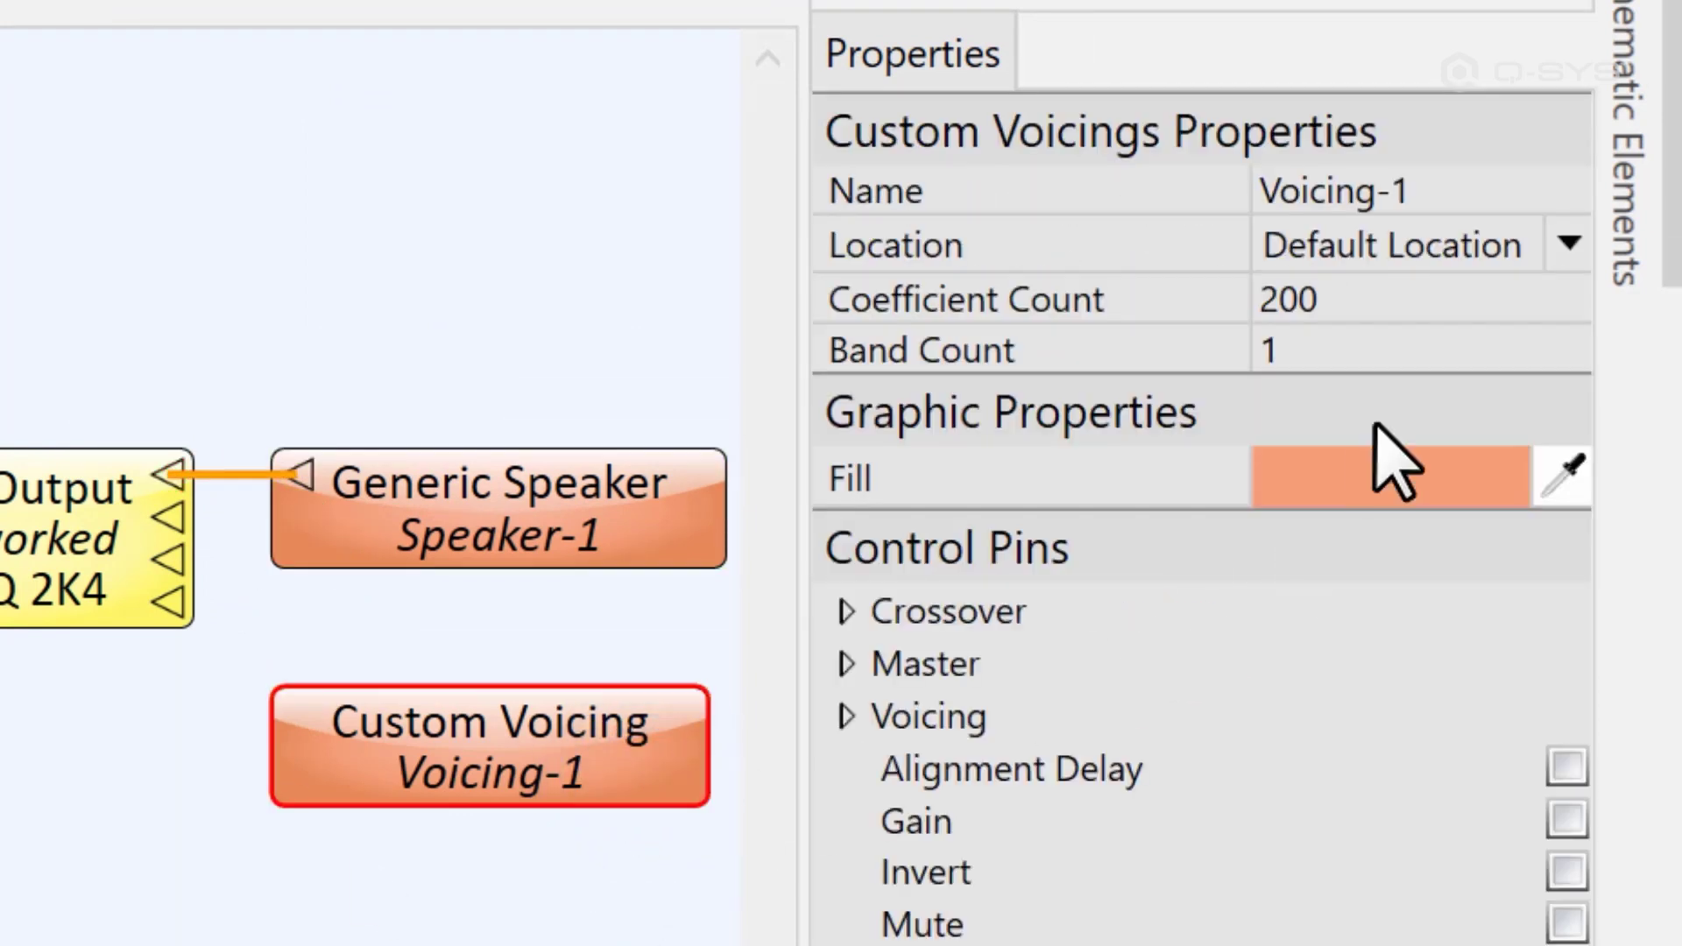
{"action": "left_click", "coordinate": [666, 549]}
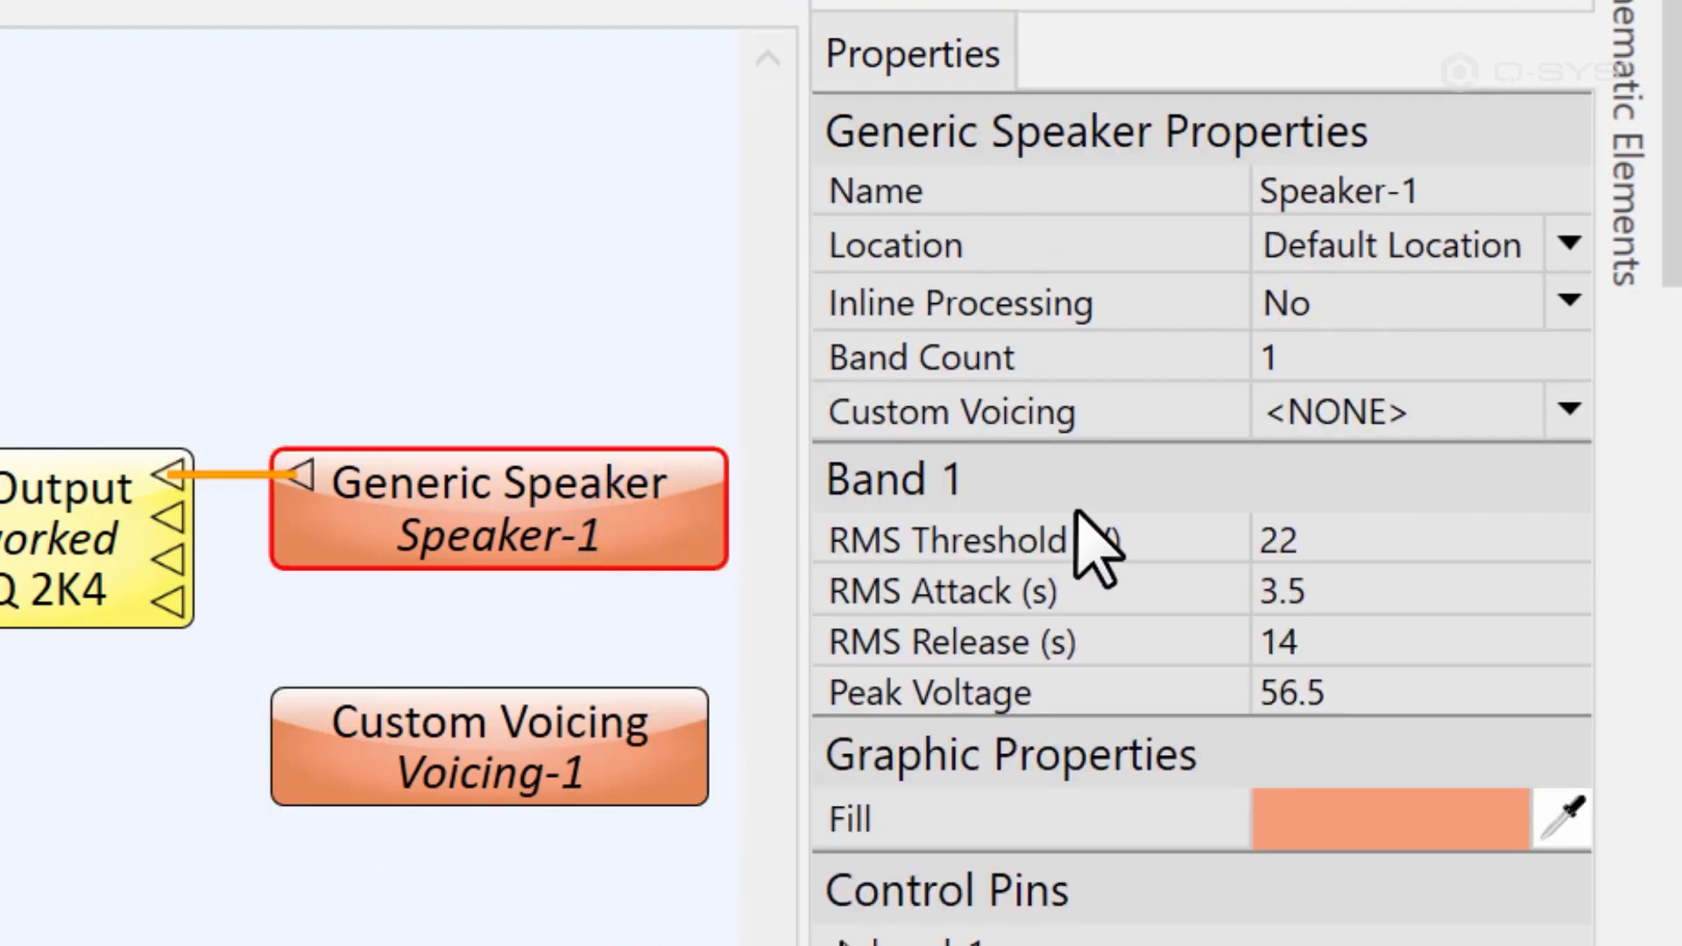
{"action": "left_click", "coordinate": [1458, 413]}
{"action": "left_click", "coordinate": [1466, 531]}
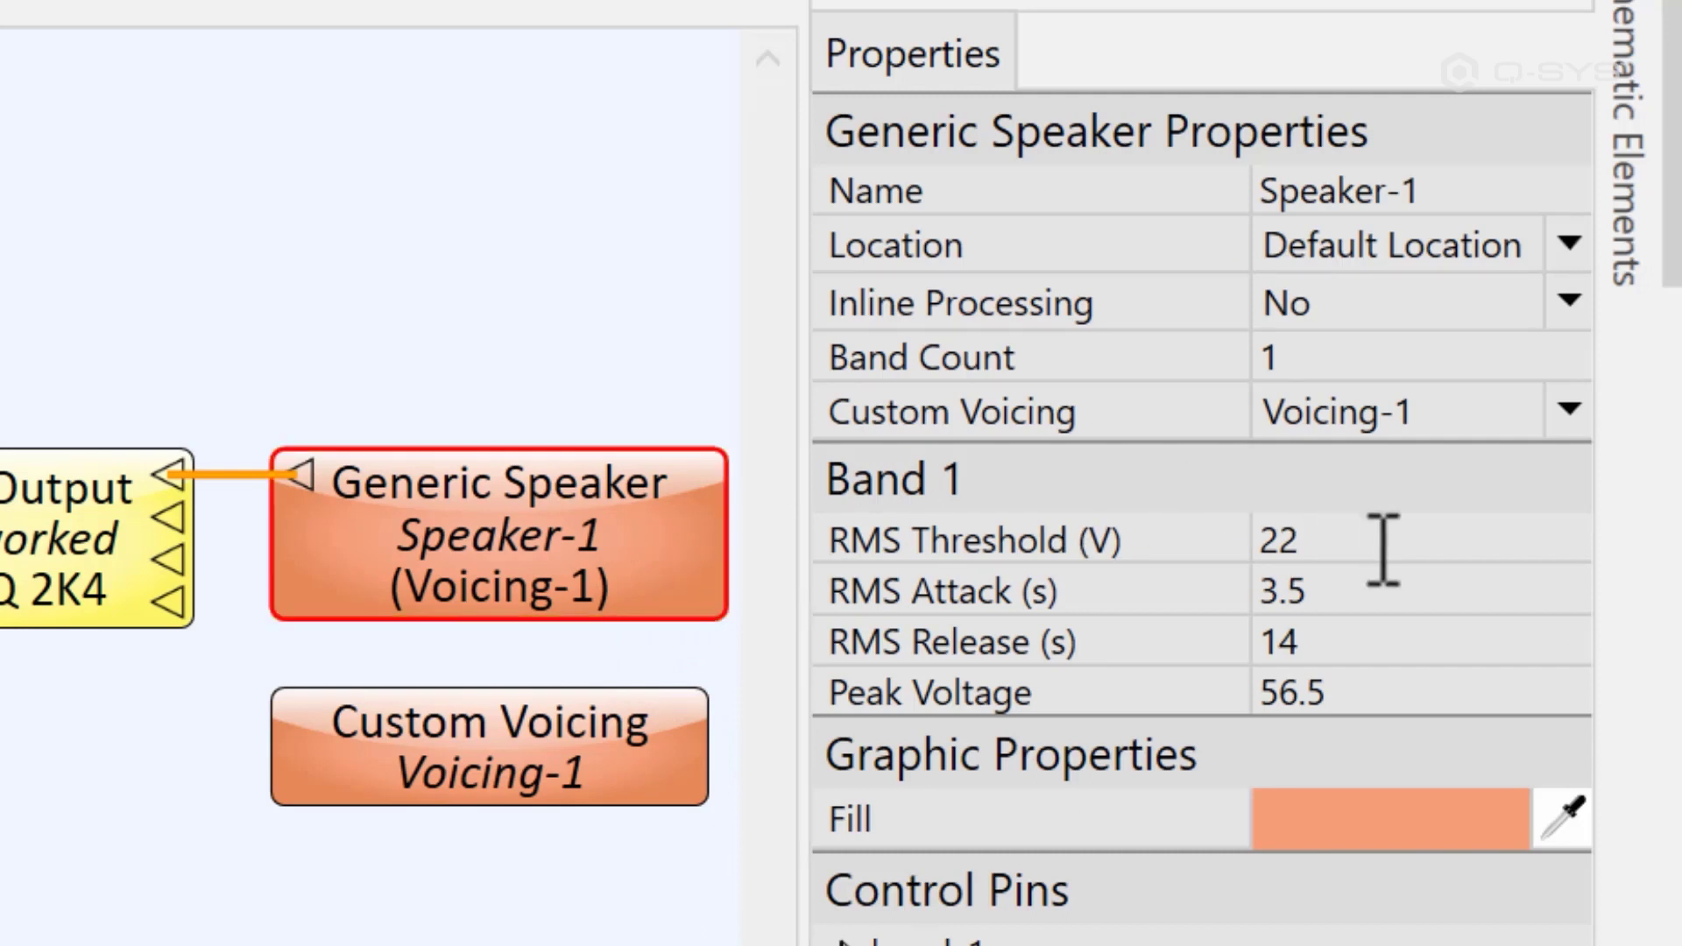
{"action": "mouse_move", "coordinate": [1385, 550]}
{"action": "mouse_move", "coordinate": [1400, 591]}
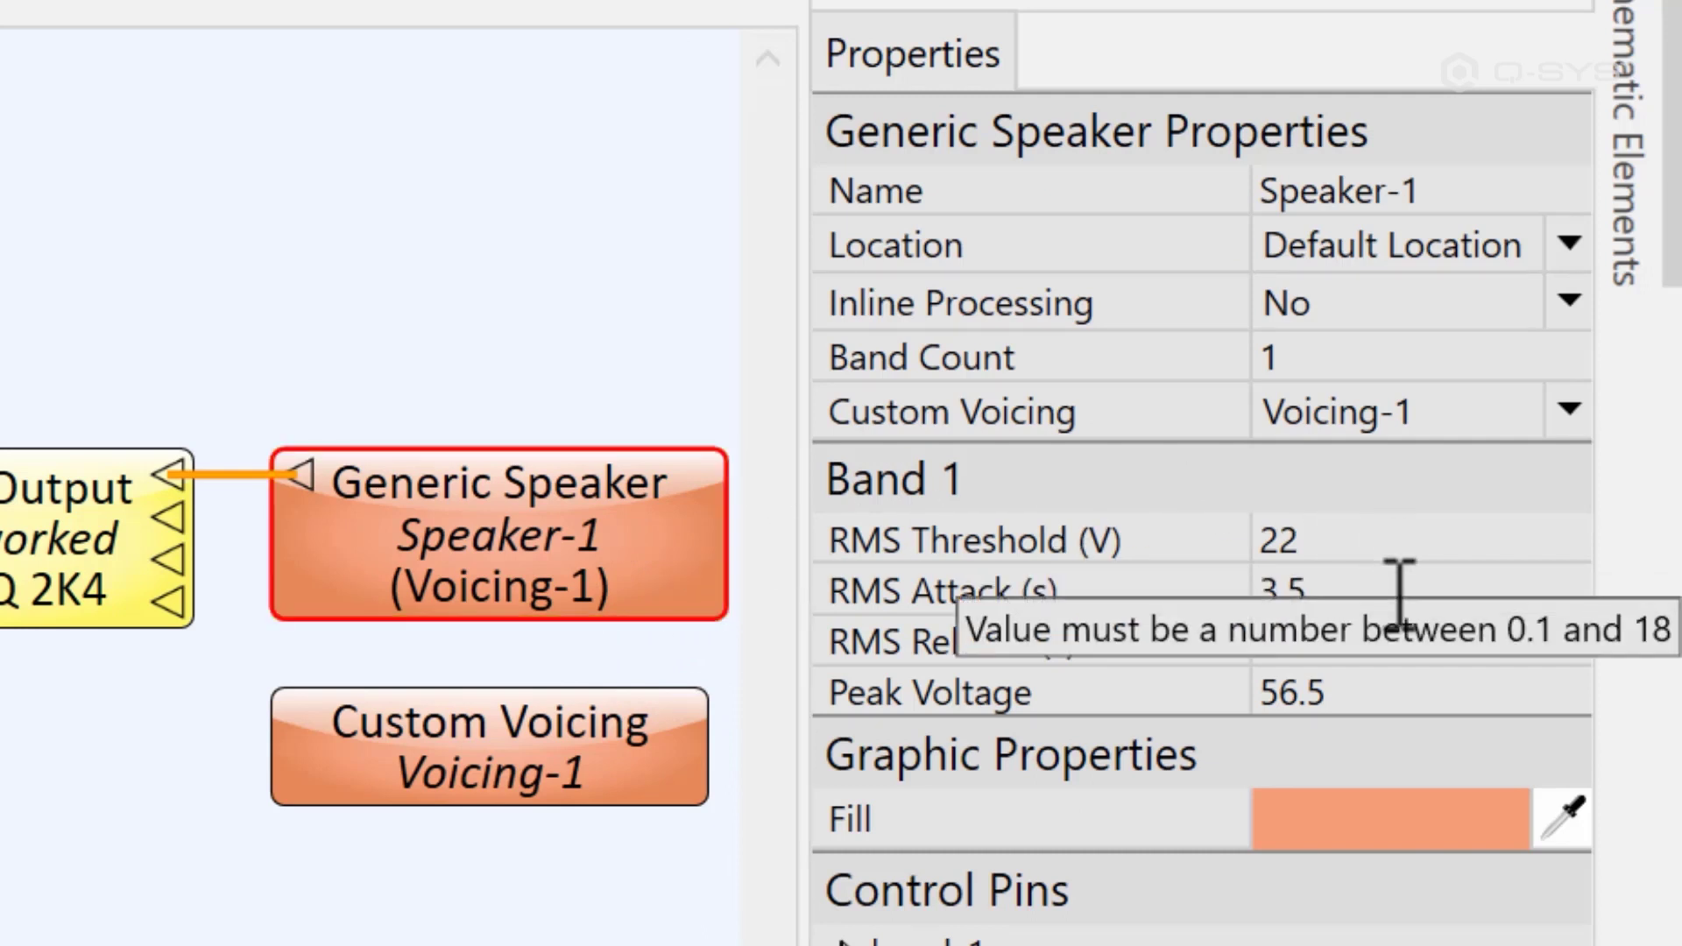
Set Band Count to 2 for both the Generic Speaker and the Custom Voicing
{"action": "mouse_move", "coordinate": [1392, 638]}
{"action": "mouse_move", "coordinate": [1392, 694]}
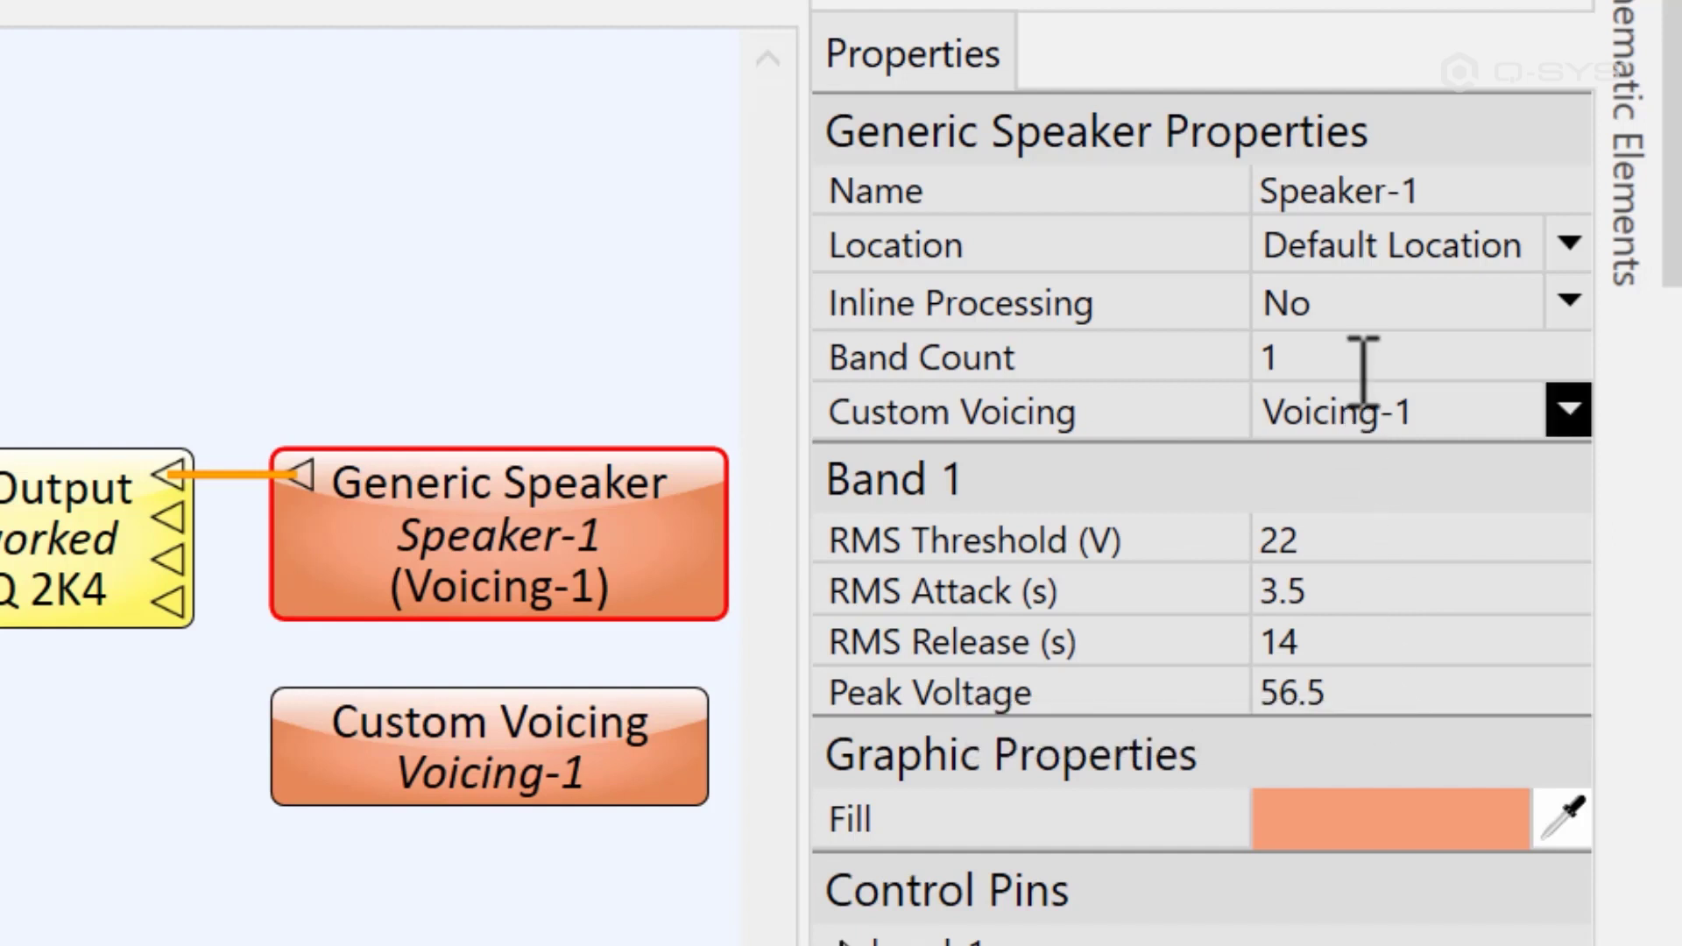
{"action": "left_click", "coordinate": [1364, 357]}
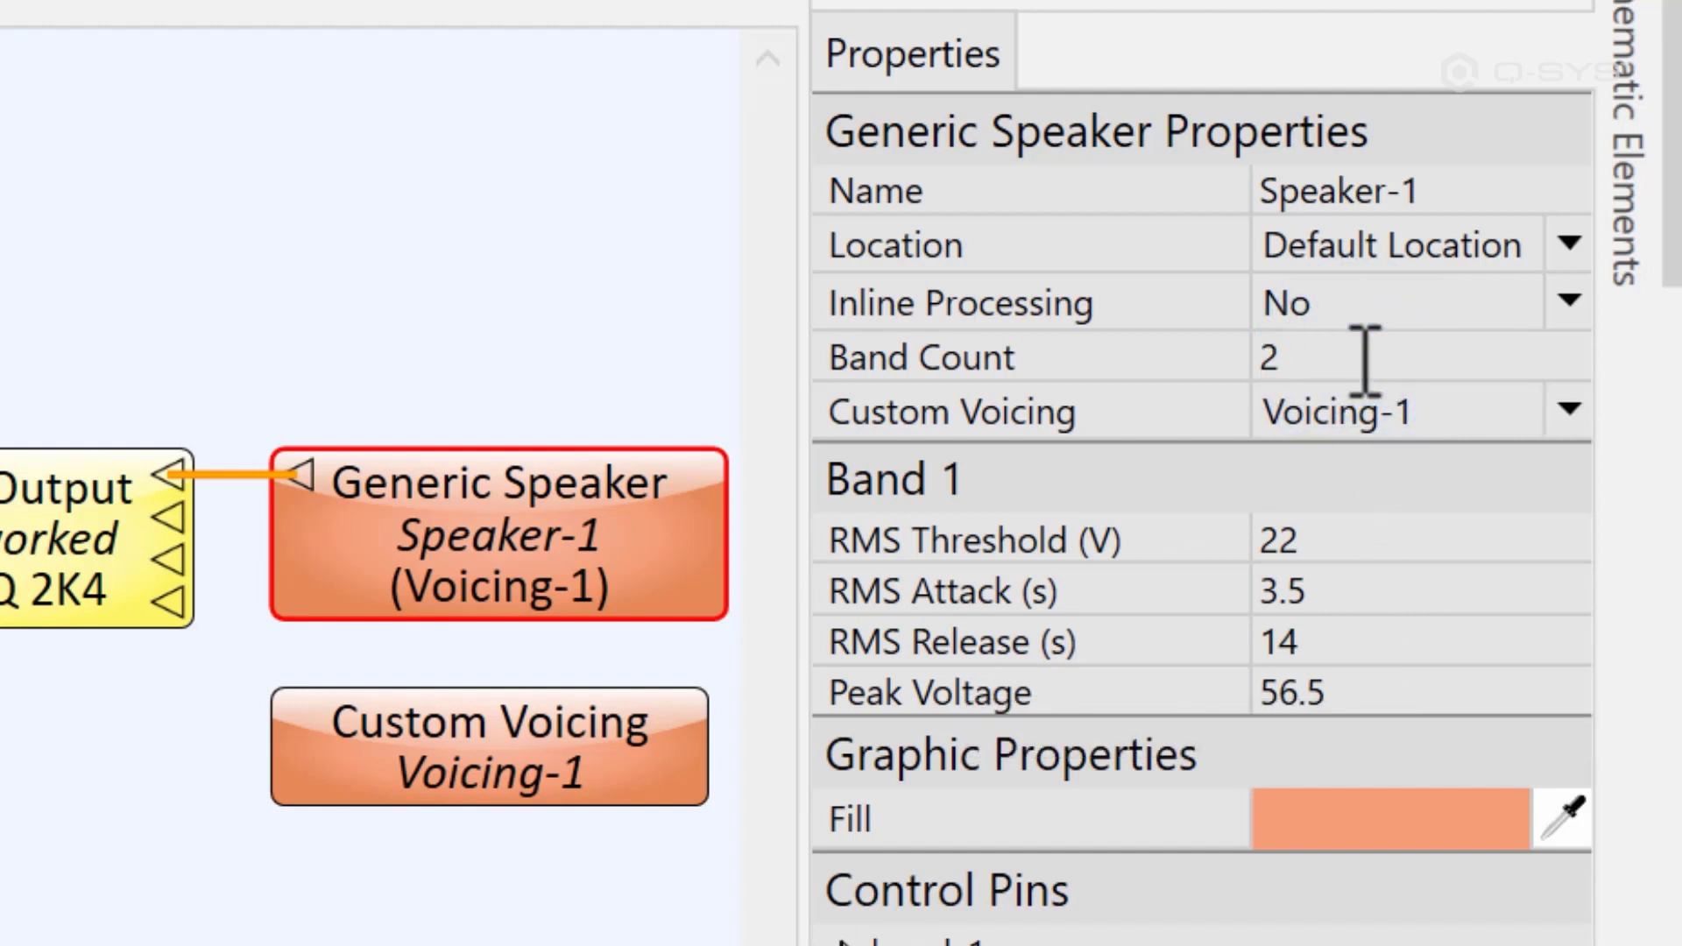
{"action": "type", "text": "2"}
{"action": "key", "text": "Return"}
{"action": "left_click", "coordinate": [1371, 372]}
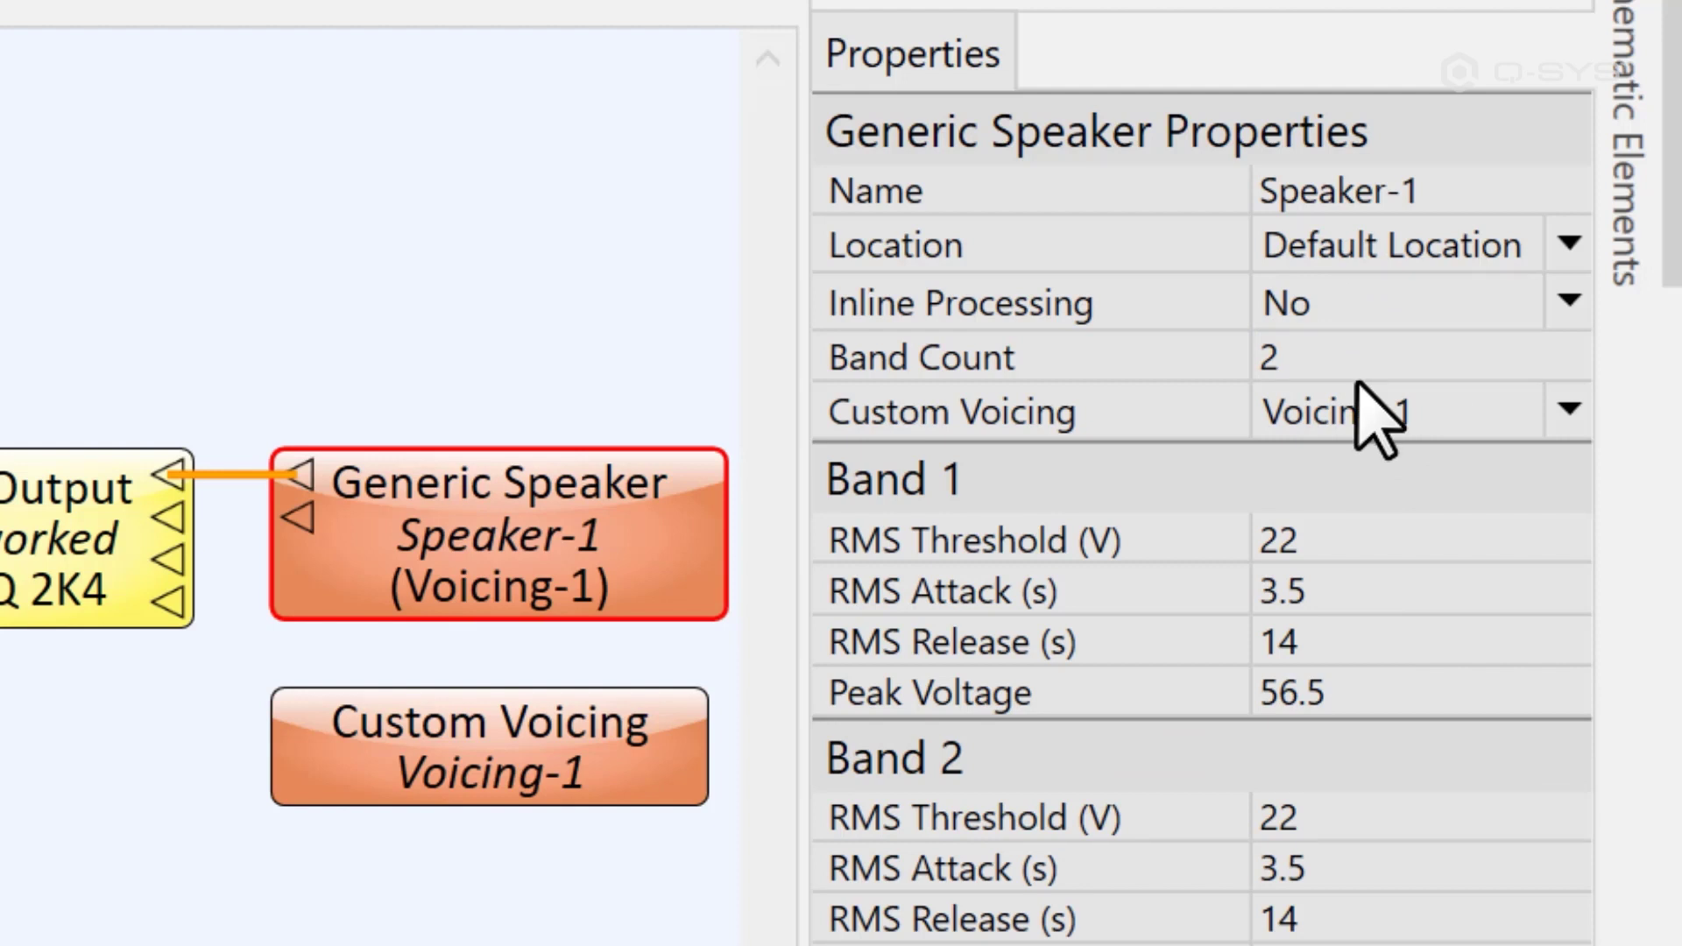
{"action": "left_click", "coordinate": [683, 774]}
{"action": "left_click", "coordinate": [1401, 348]}
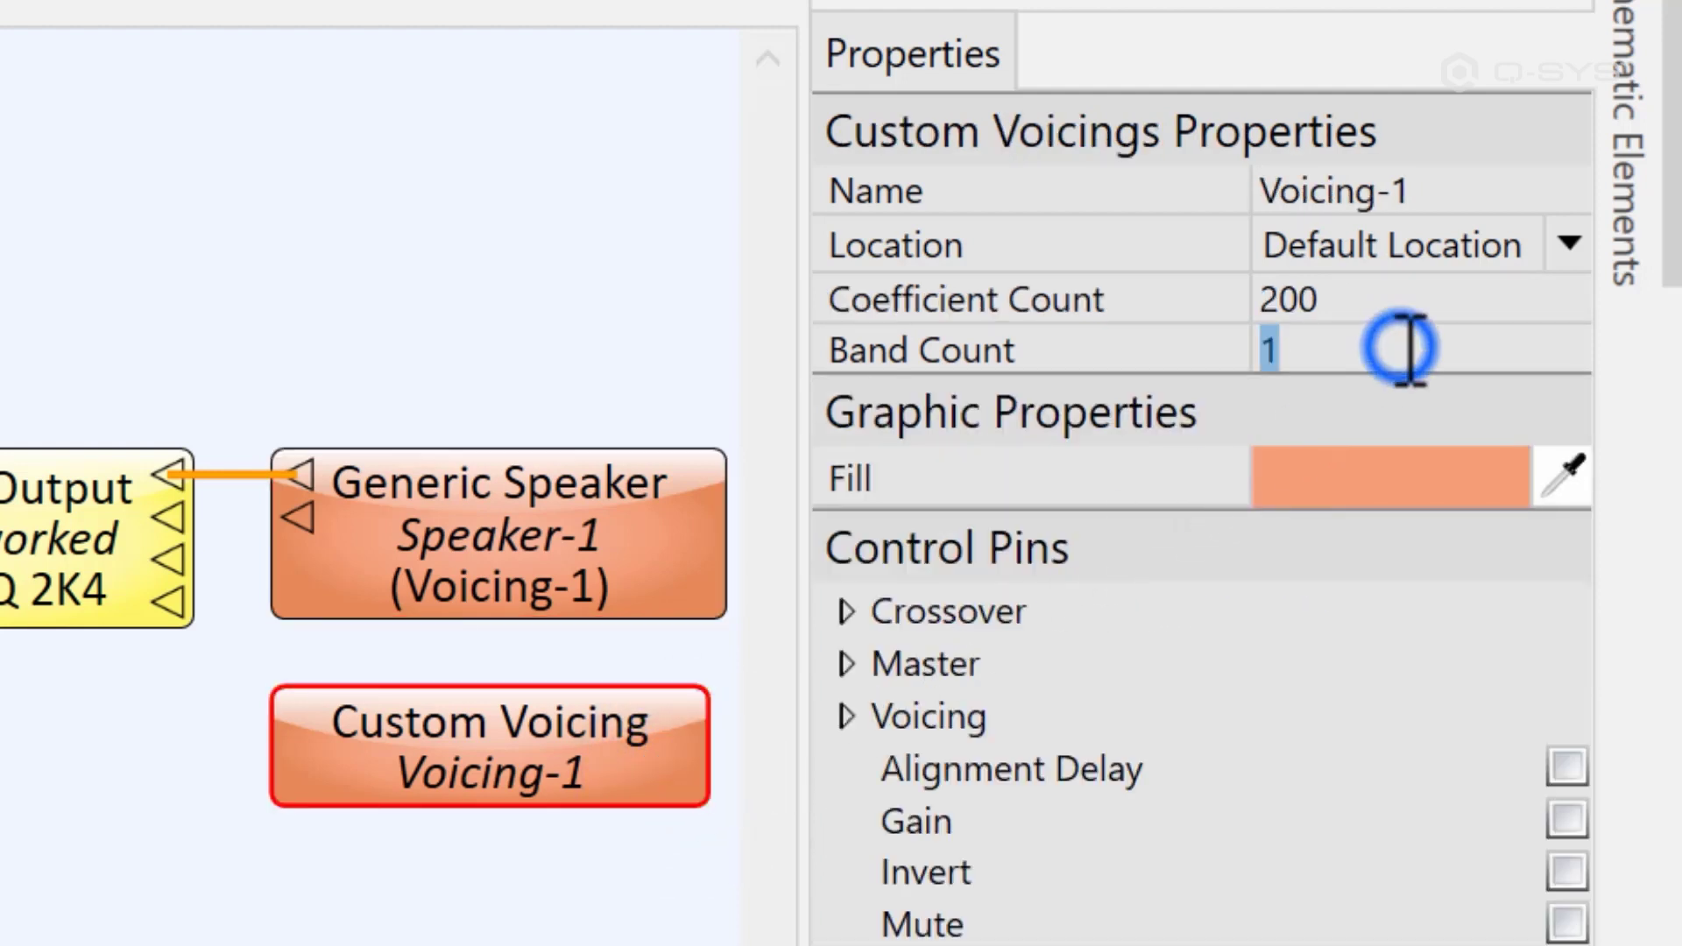
{"action": "key", "text": "Return"}
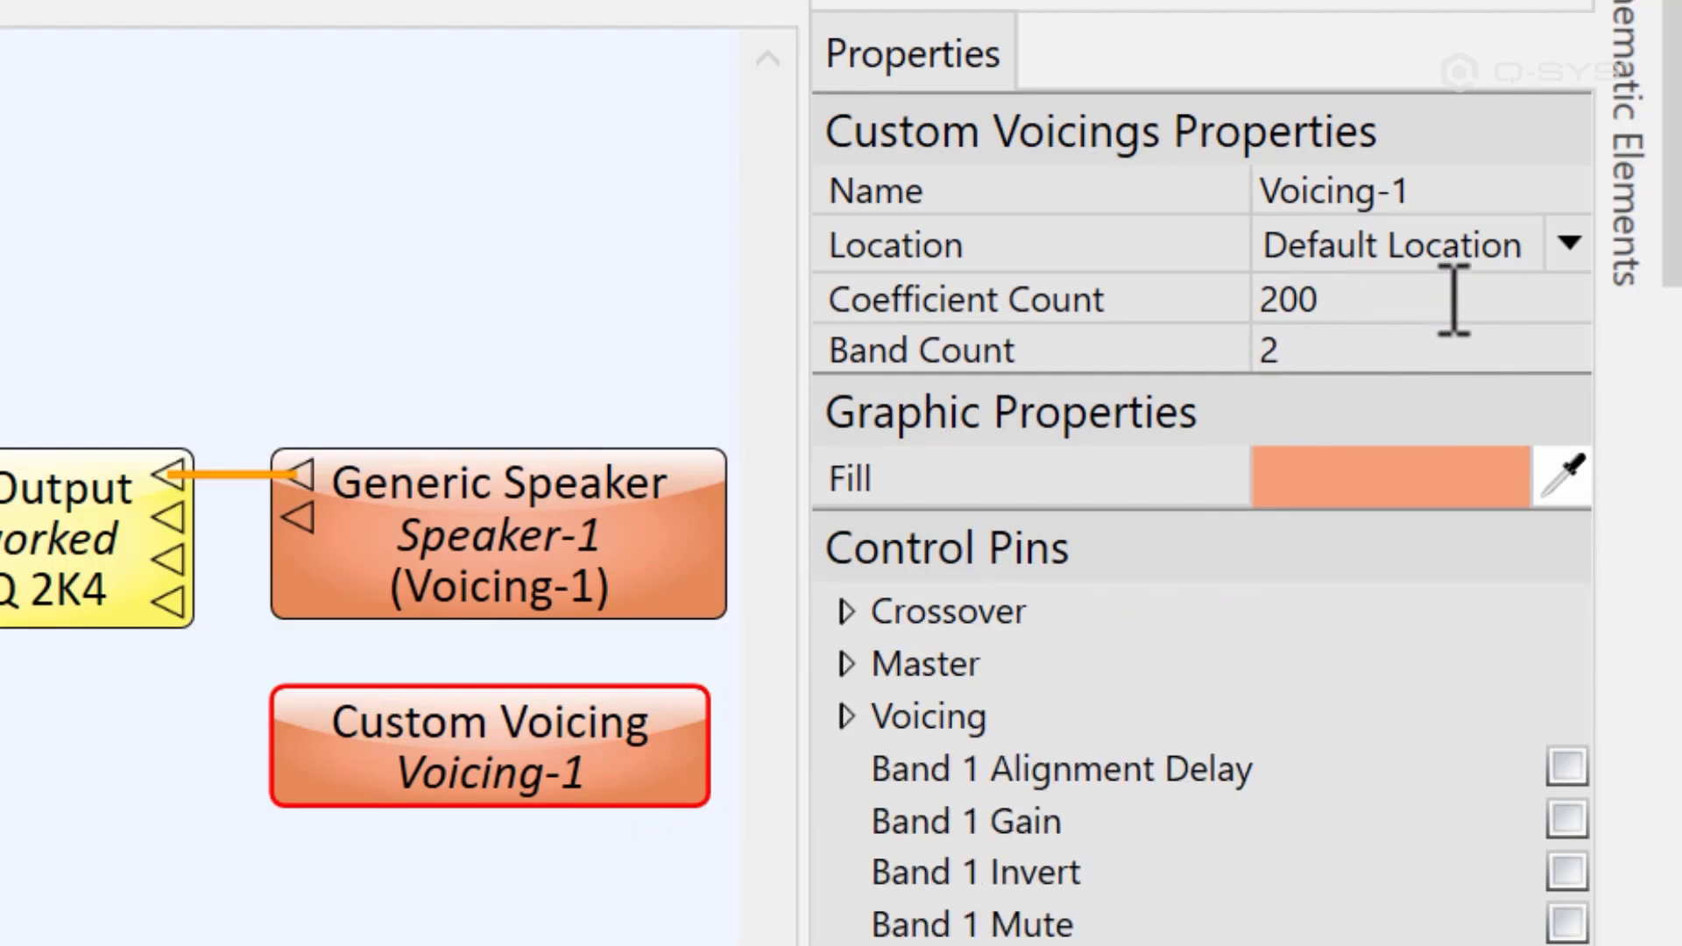
Rename the Custom Voicing to SpeakerX and open its control panel
{"action": "left_click", "coordinate": [1501, 203]}
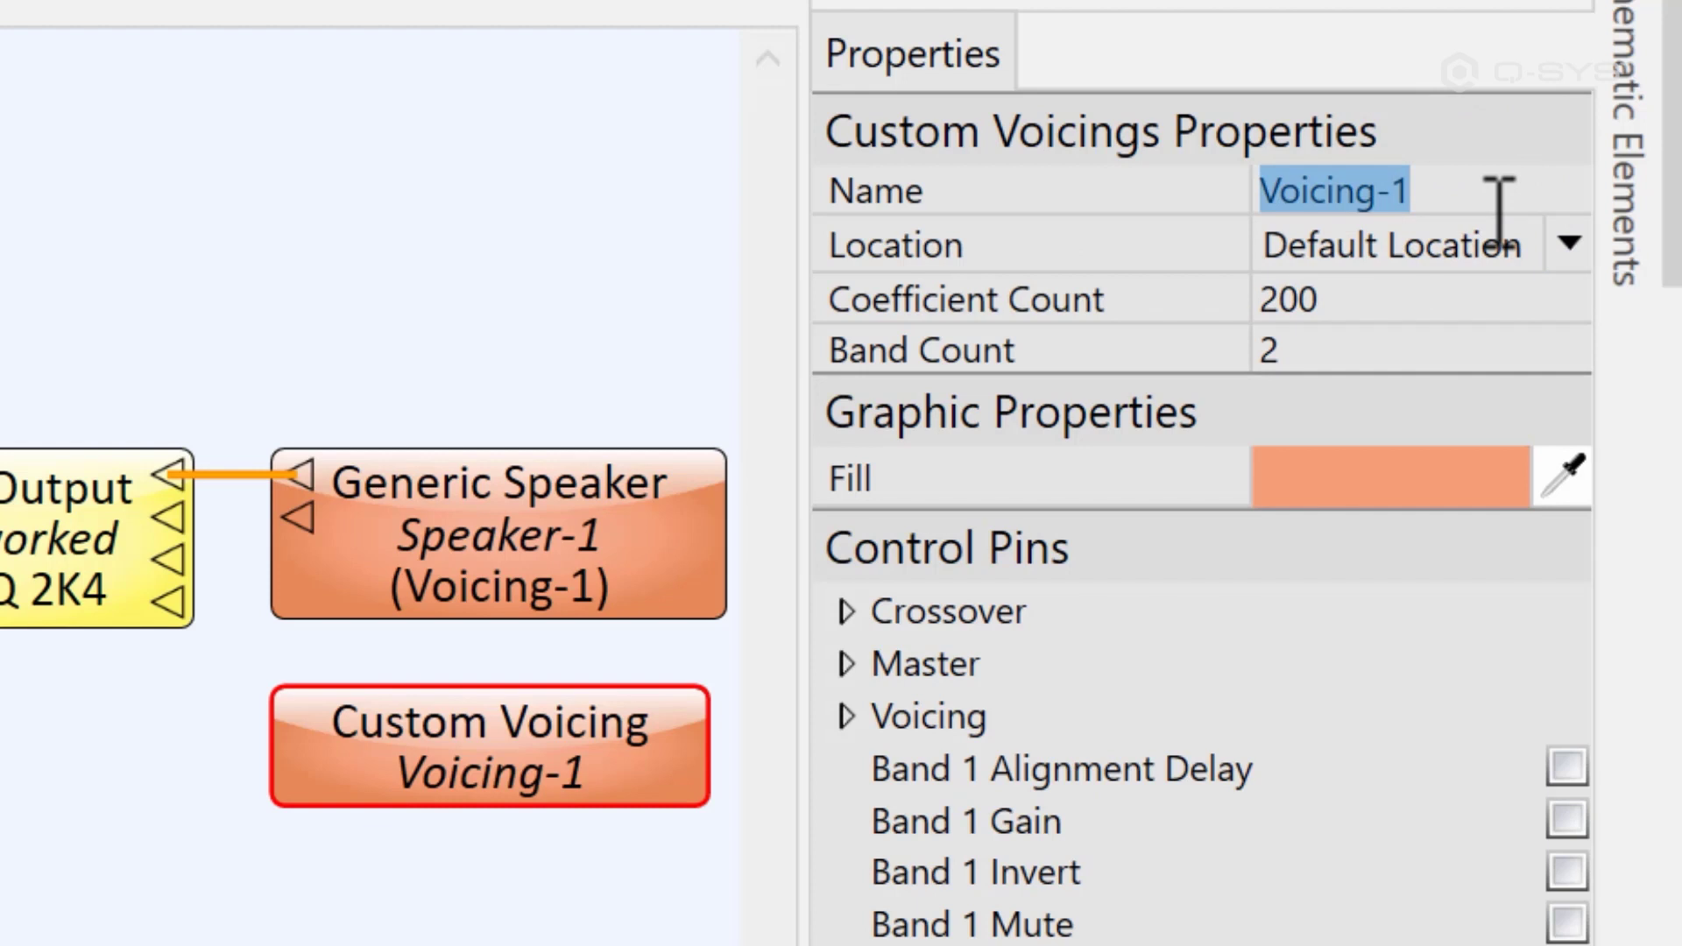
{"action": "type", "text": "SpeakerX"}
{"action": "key", "text": "Return"}
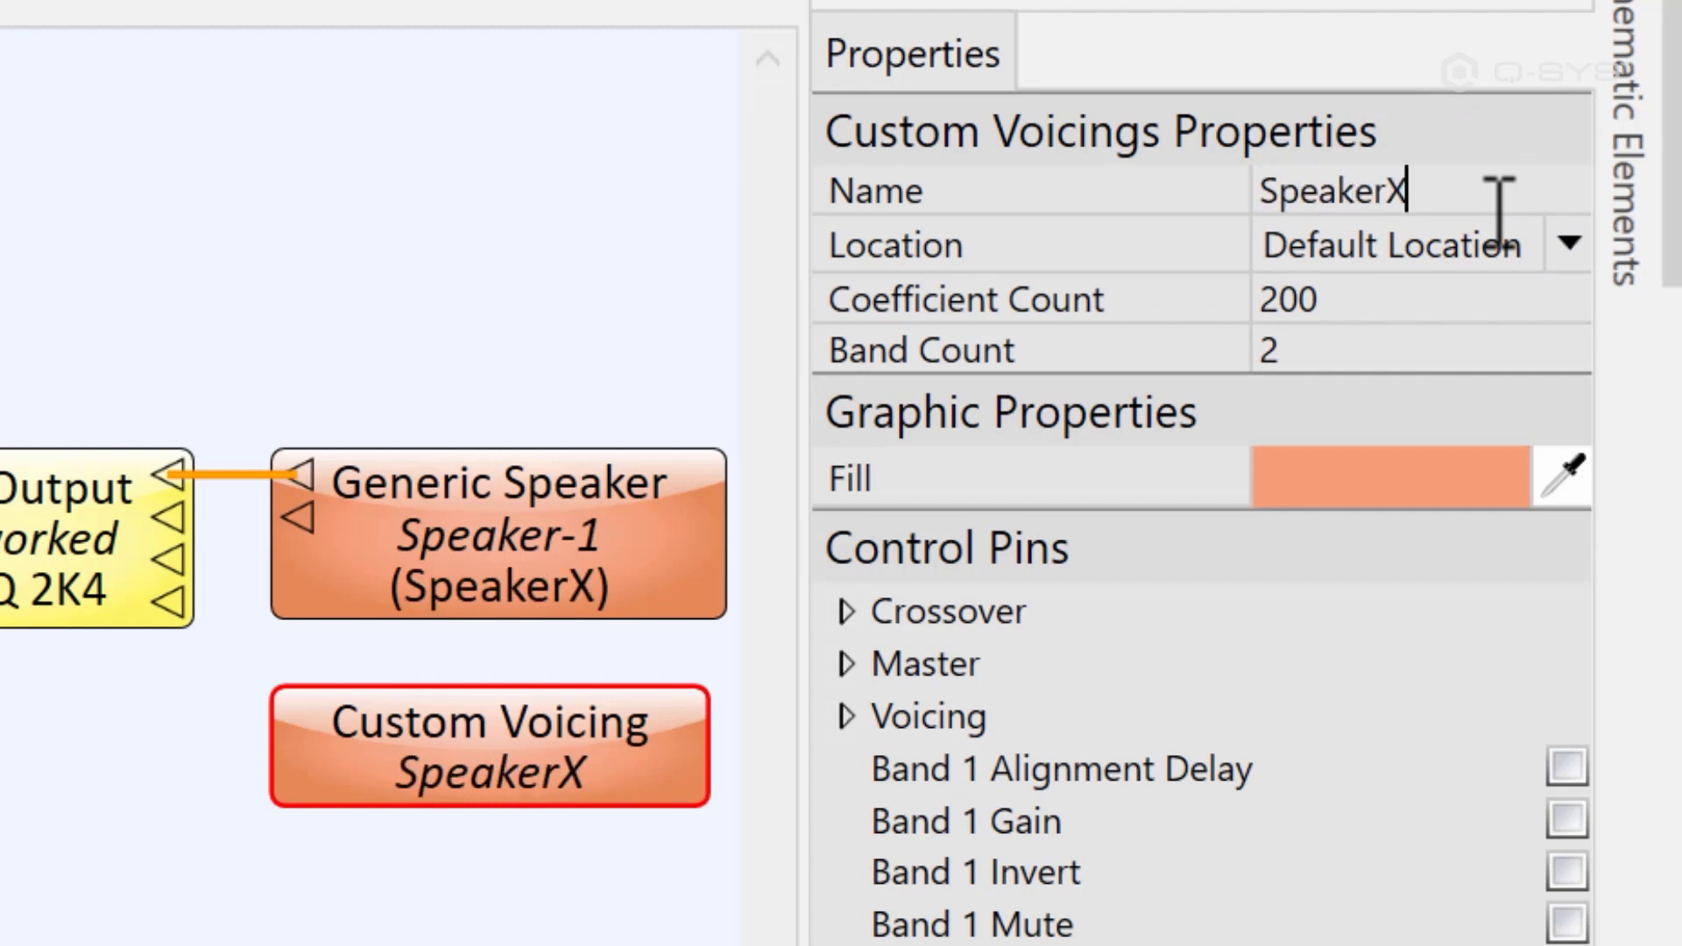
{"action": "left_click", "coordinate": [646, 777]}
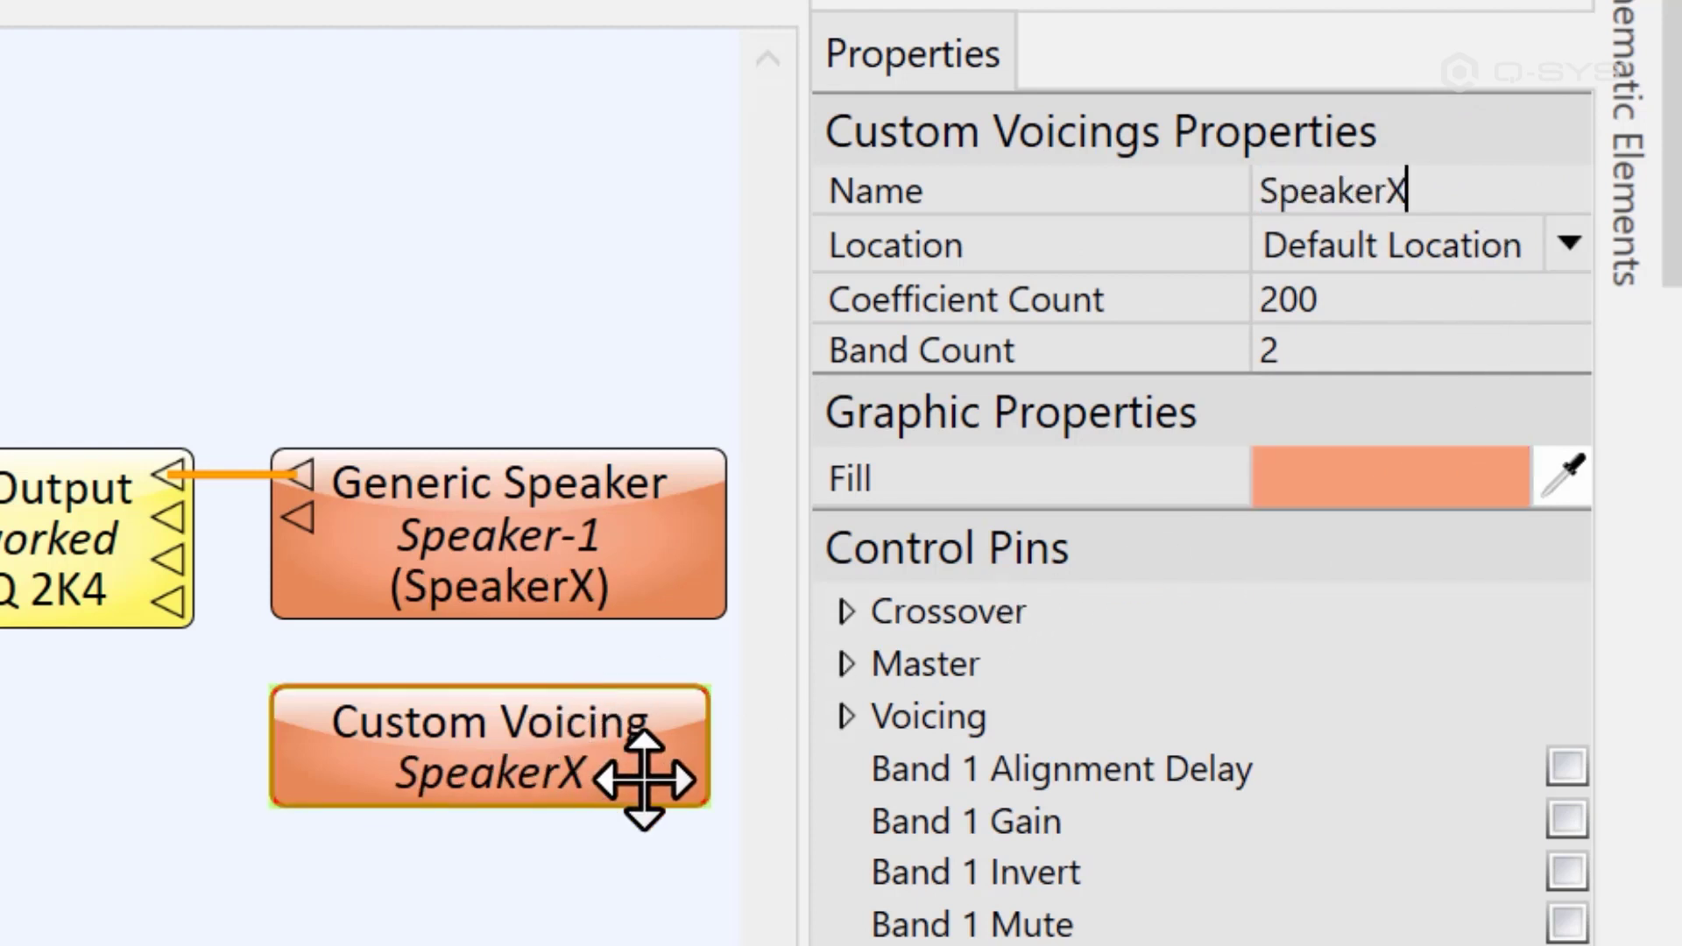
{"action": "double_click", "coordinate": [645, 776]}
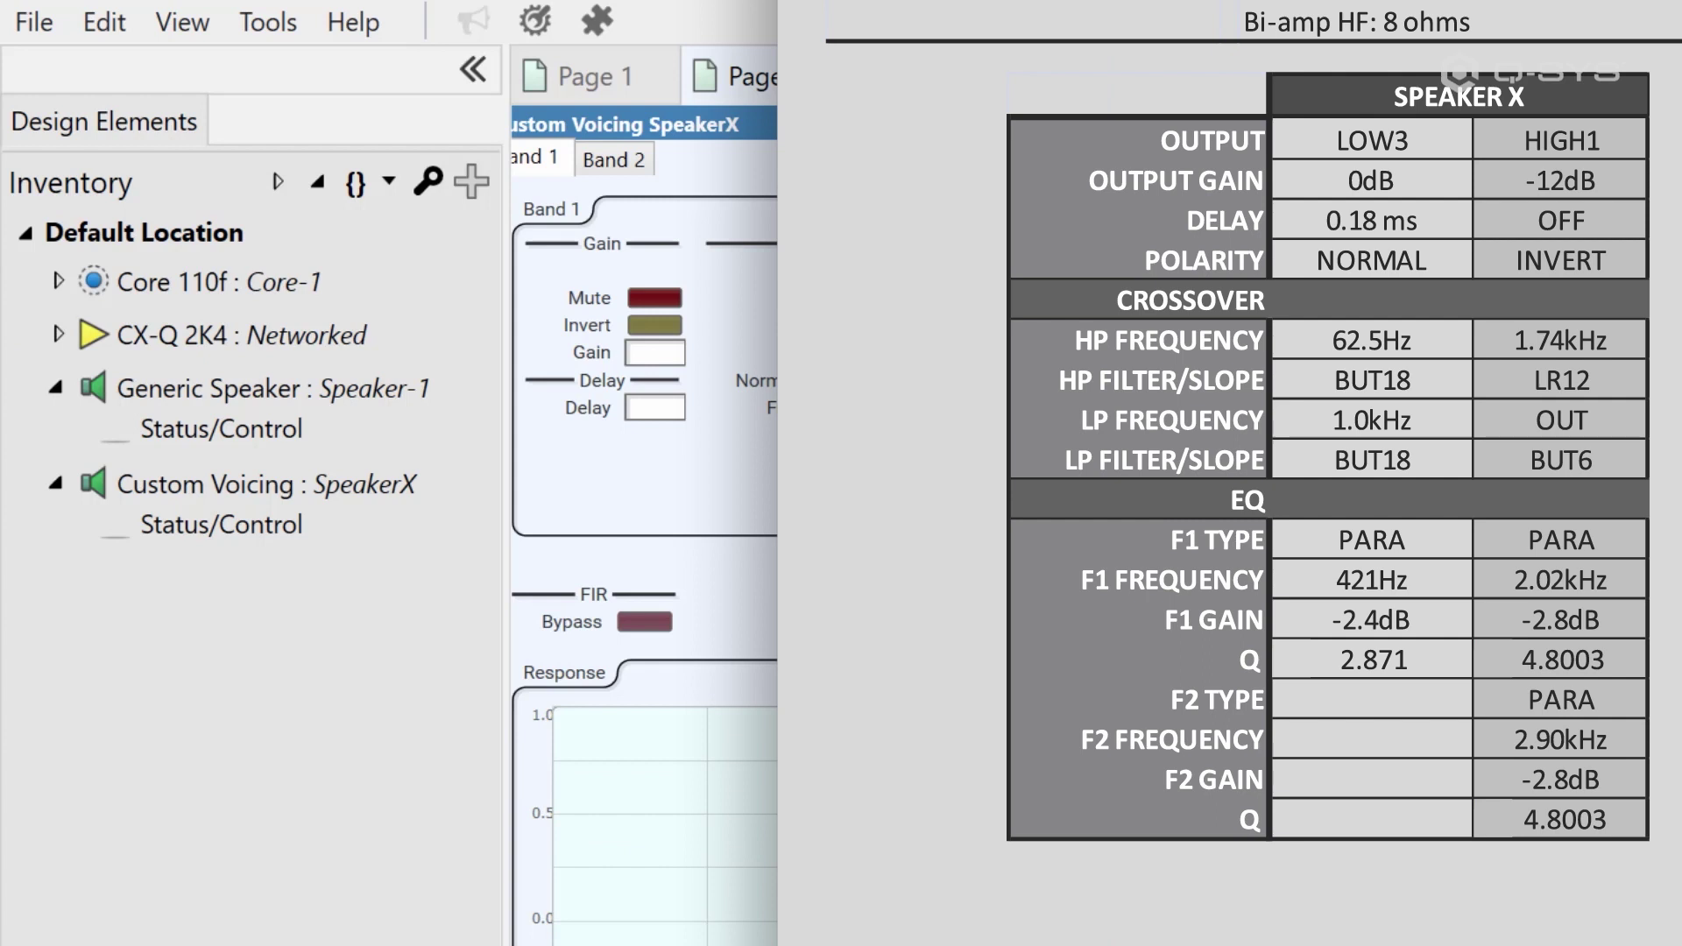
Run the design in emulation from the File menu
{"action": "left_click", "coordinate": [38, 20]}
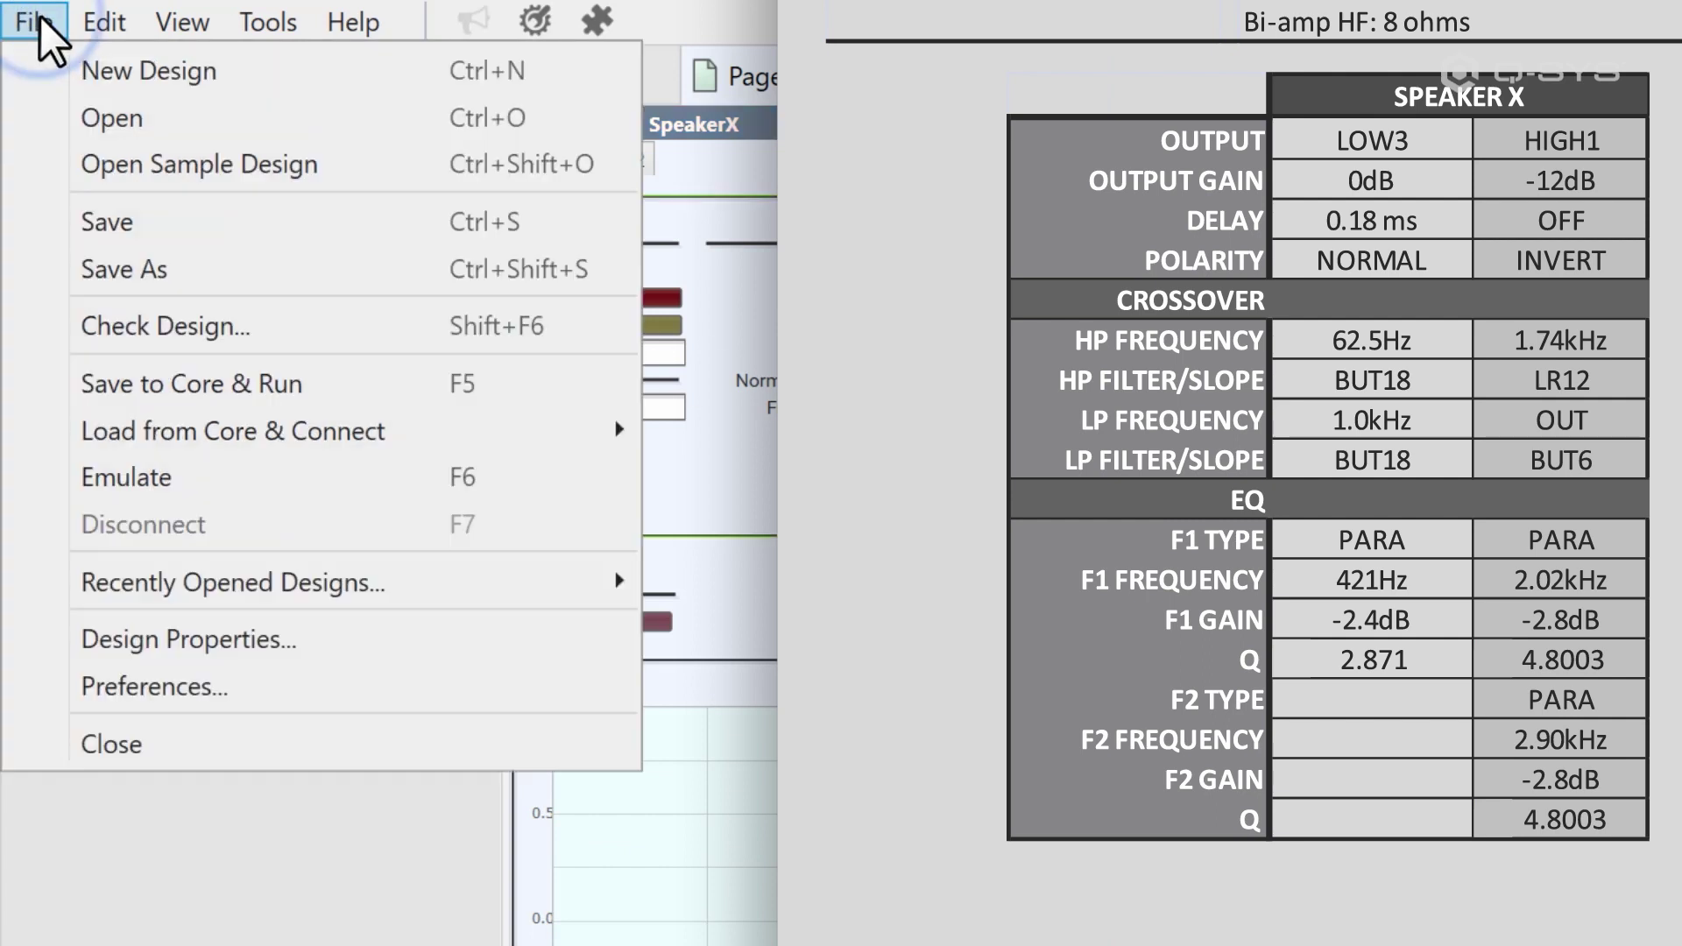
{"action": "left_click", "coordinate": [386, 481]}
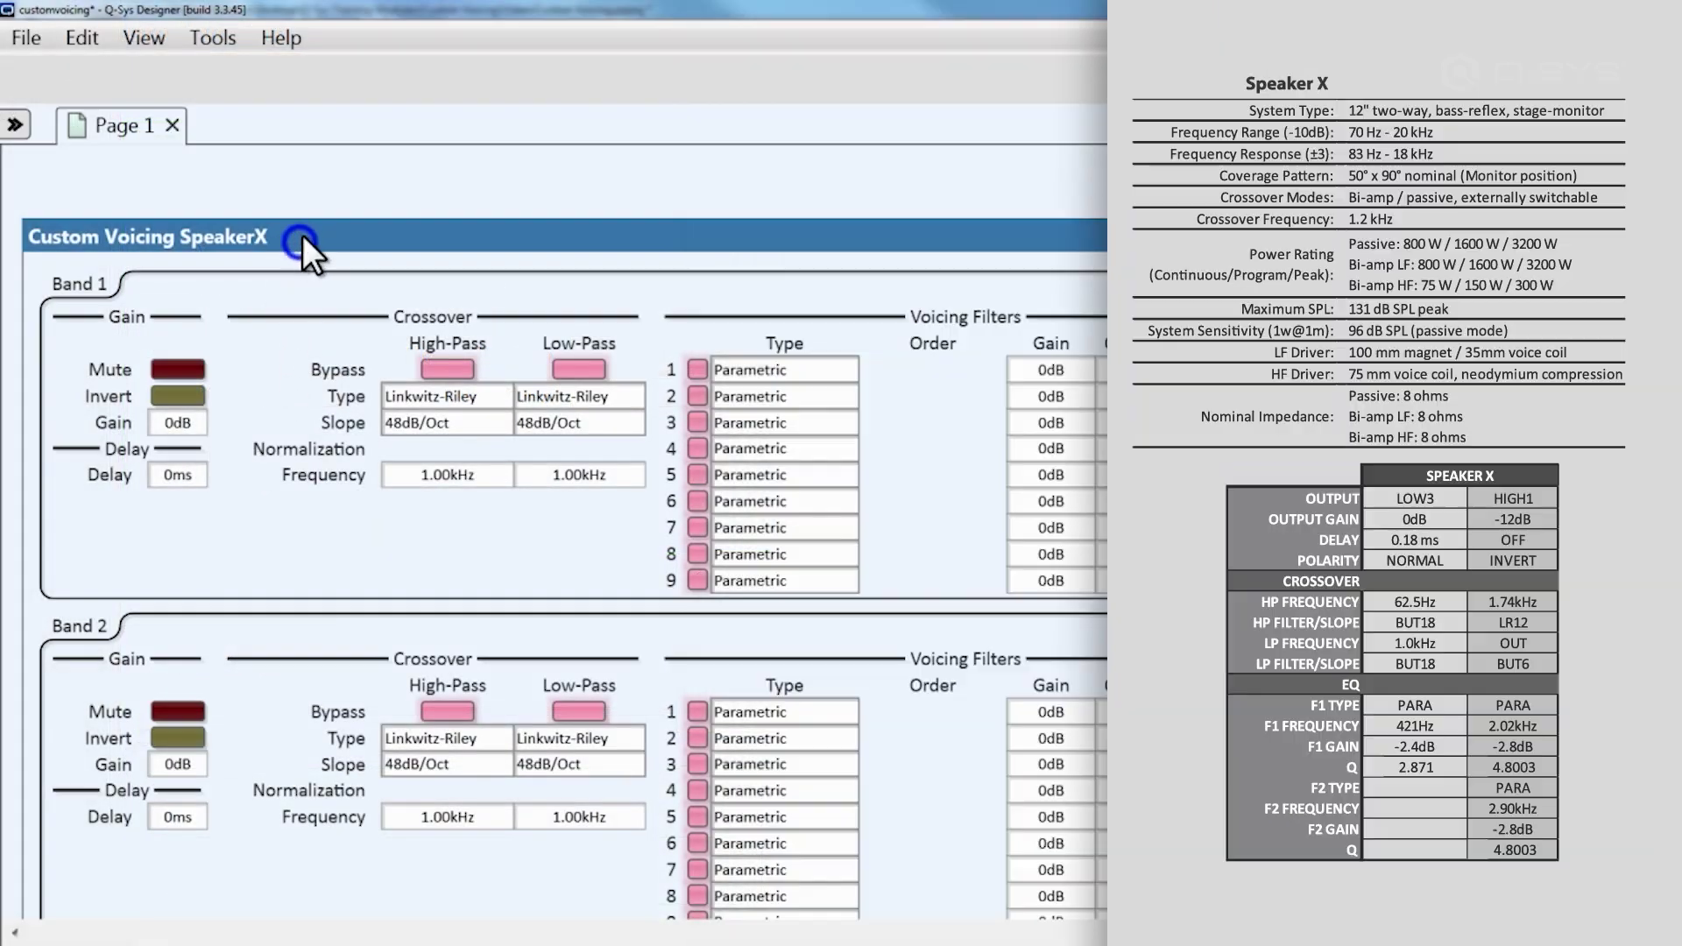
Set Band 1's high-pass to 62.5Hz, Butterworth, 18dB/Oct
{"action": "left_click_drag", "start_coordinate": [302, 235], "coordinate": [297, 191]}
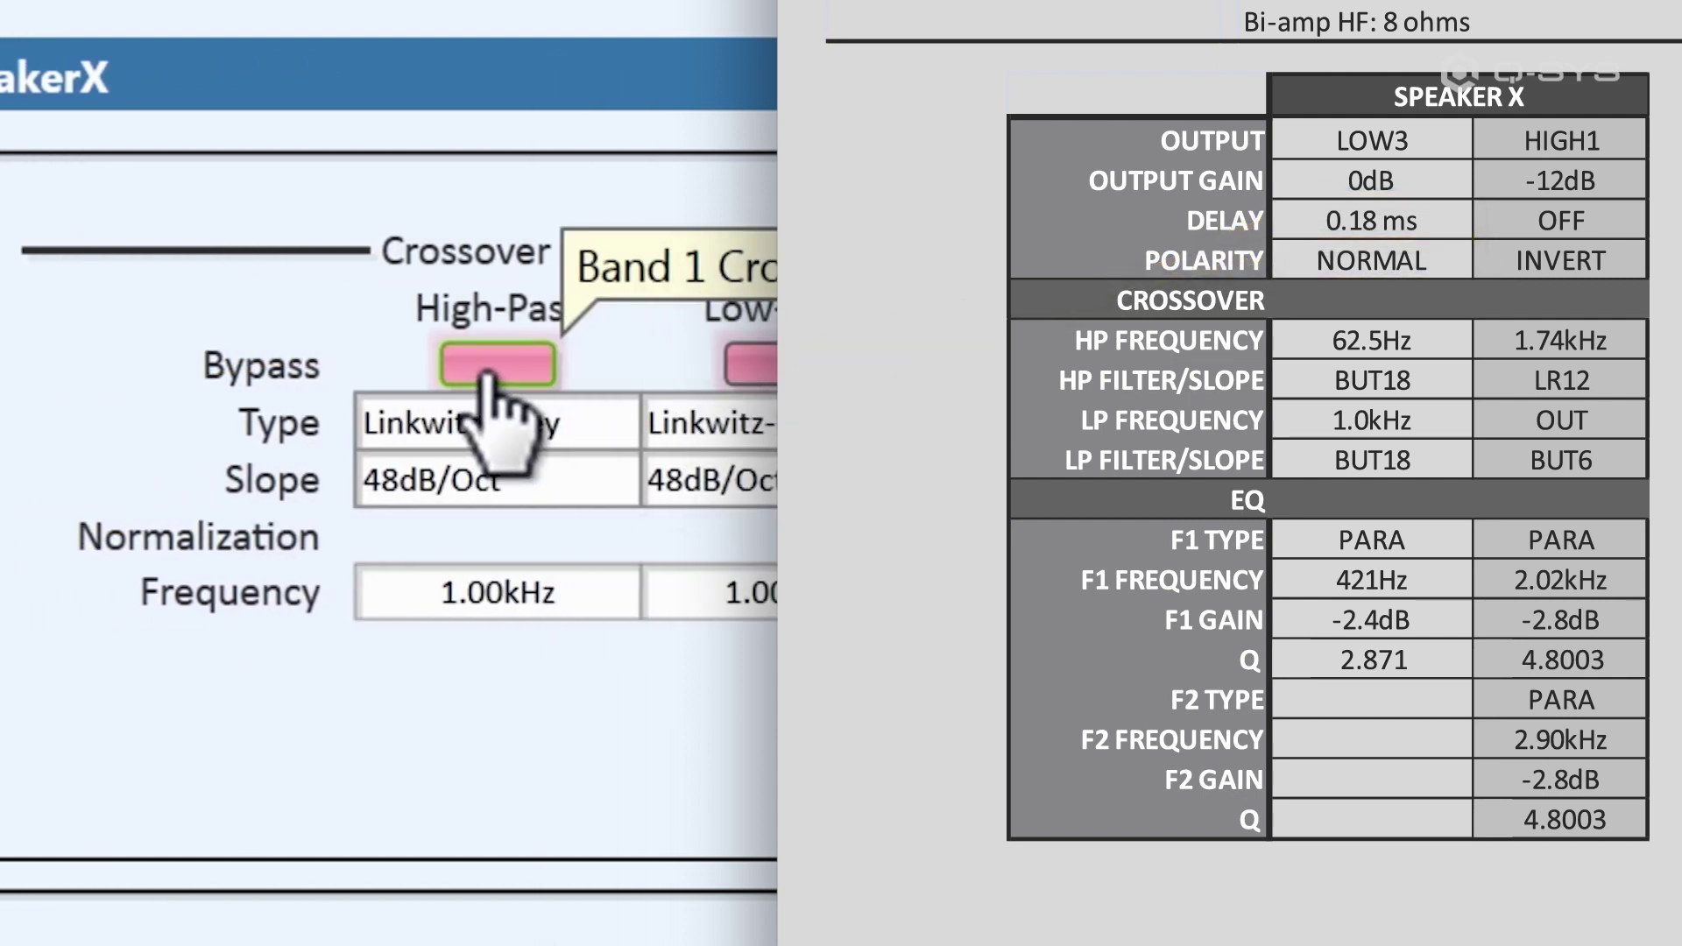
{"action": "left_click", "coordinate": [525, 595]}
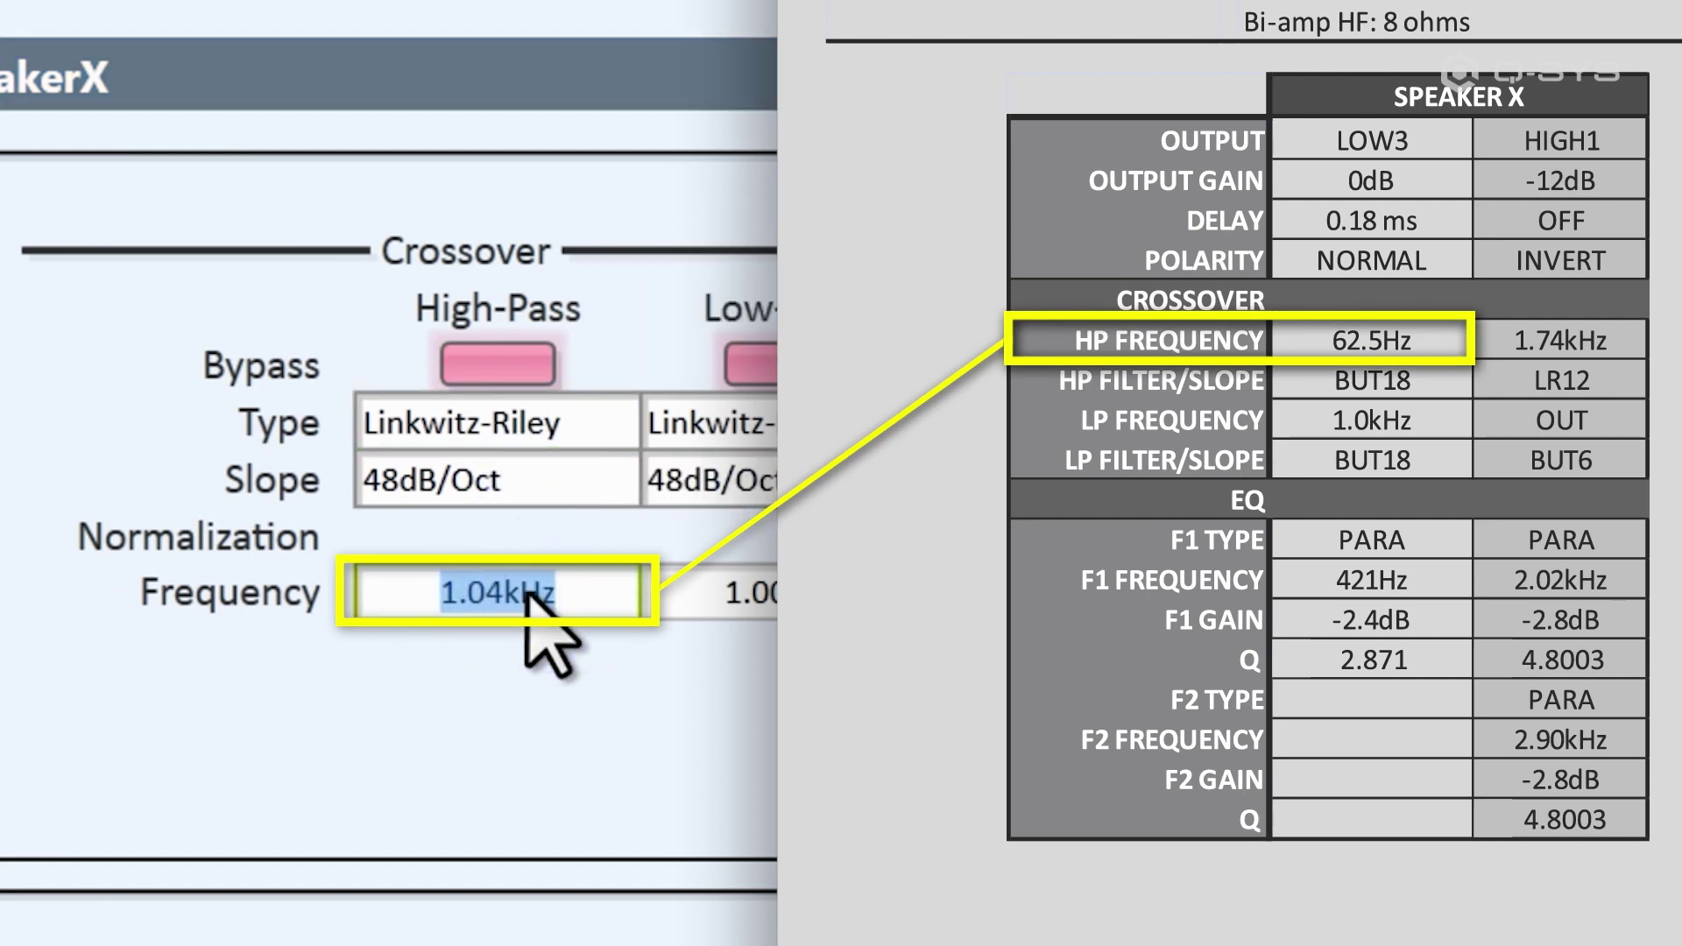
{"action": "type", "text": "62.5"}
{"action": "key", "text": "Return"}
{"action": "left_click", "coordinate": [536, 427]}
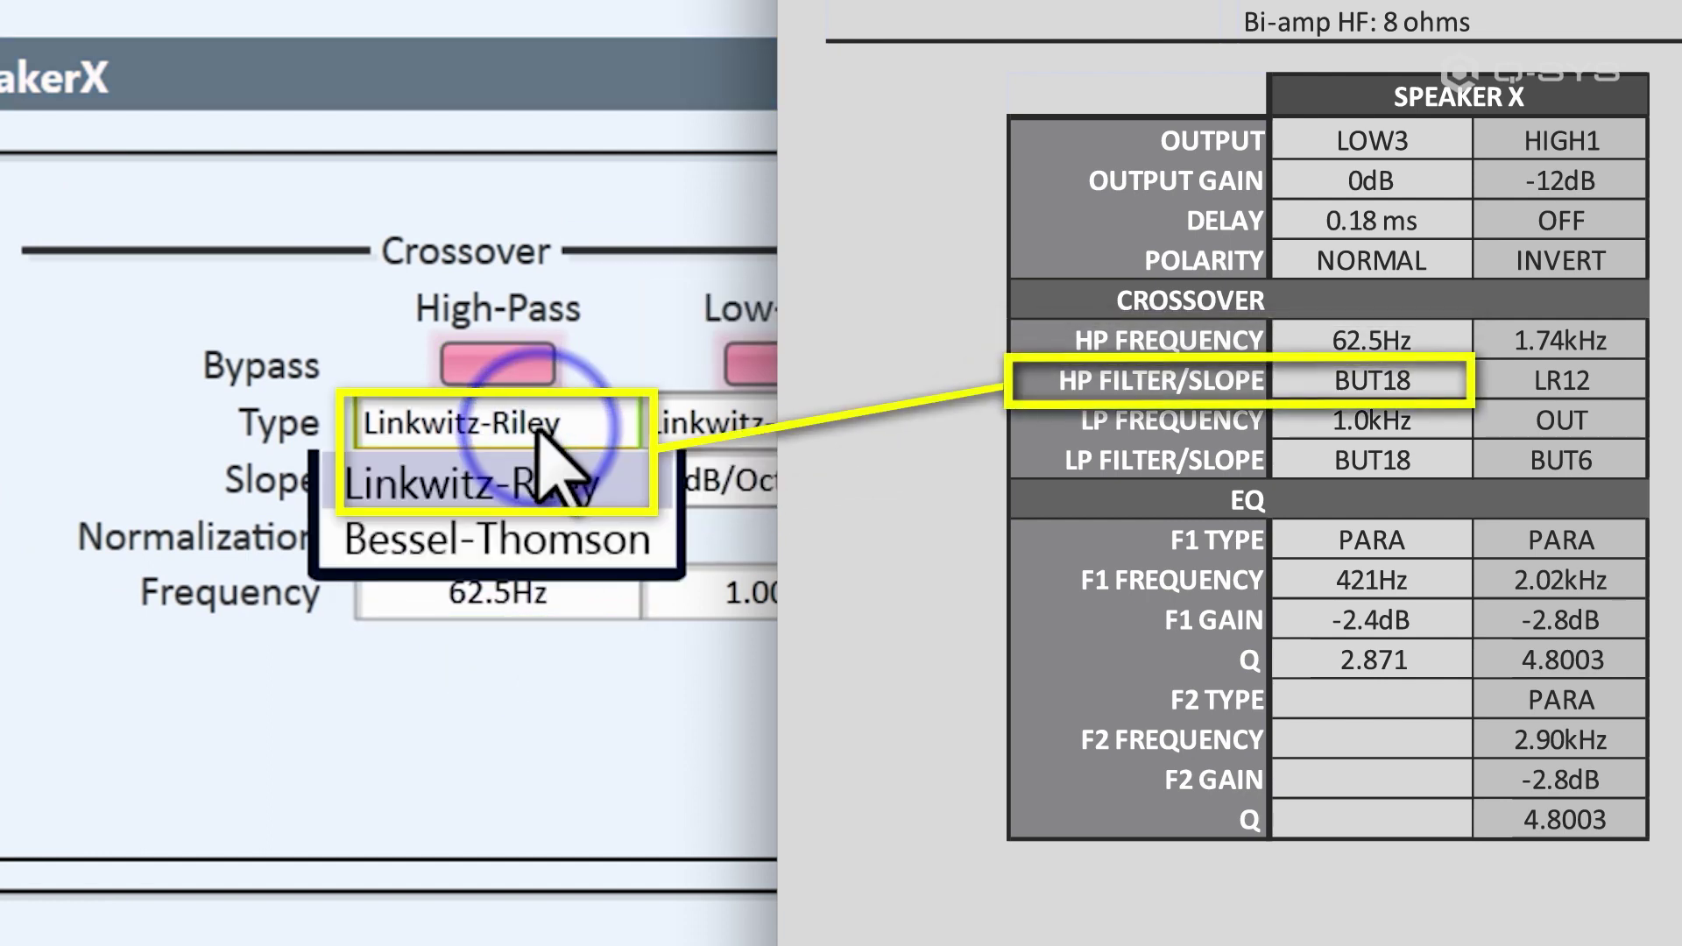
{"action": "left_click", "coordinate": [543, 530]}
{"action": "left_click", "coordinate": [552, 482]}
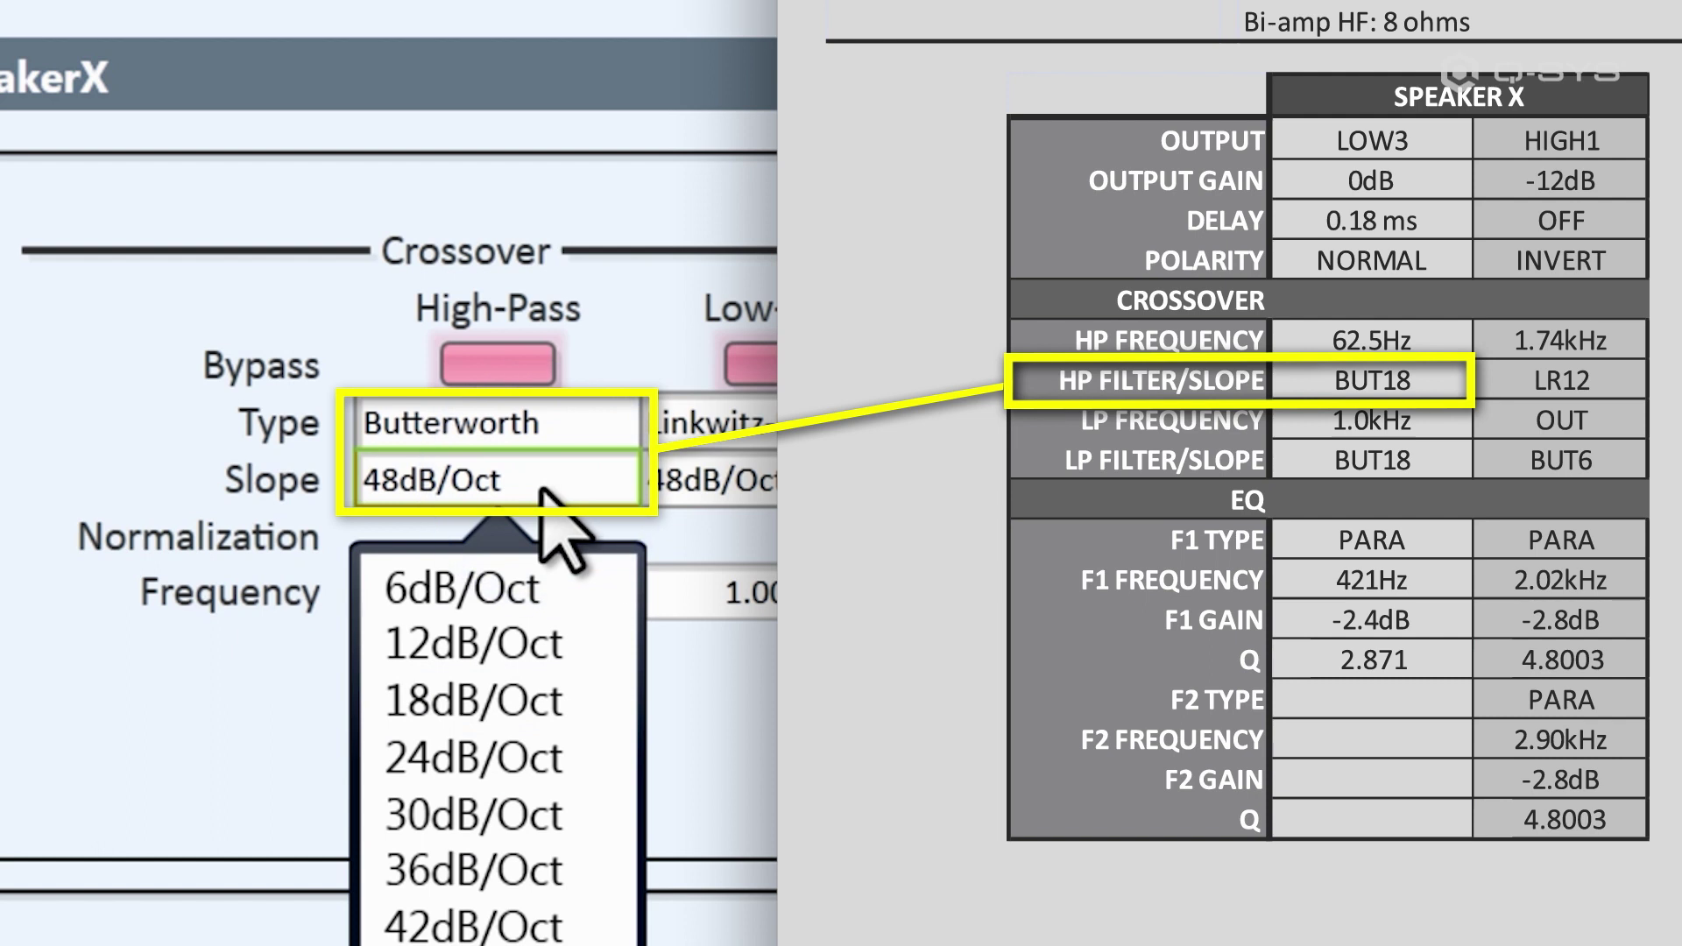
{"action": "left_click", "coordinate": [539, 701]}
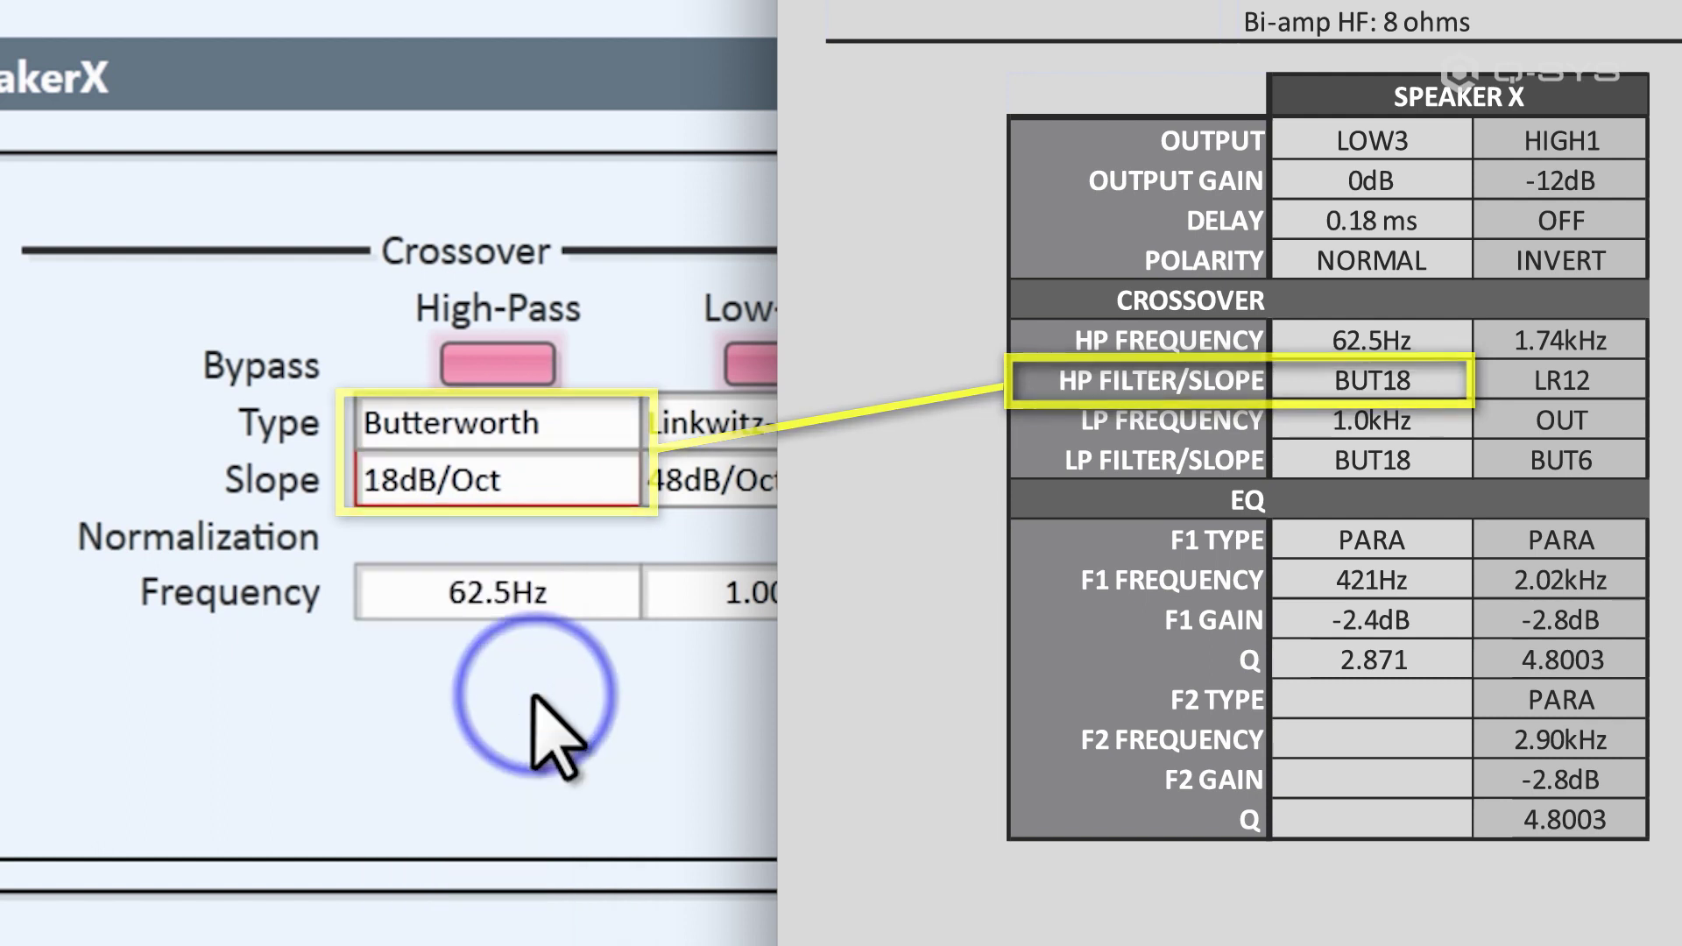
Make Band 1's 1.00kHz low-pass a Butterworth 18dB/Oct filter
{"action": "left_click", "coordinate": [753, 604]}
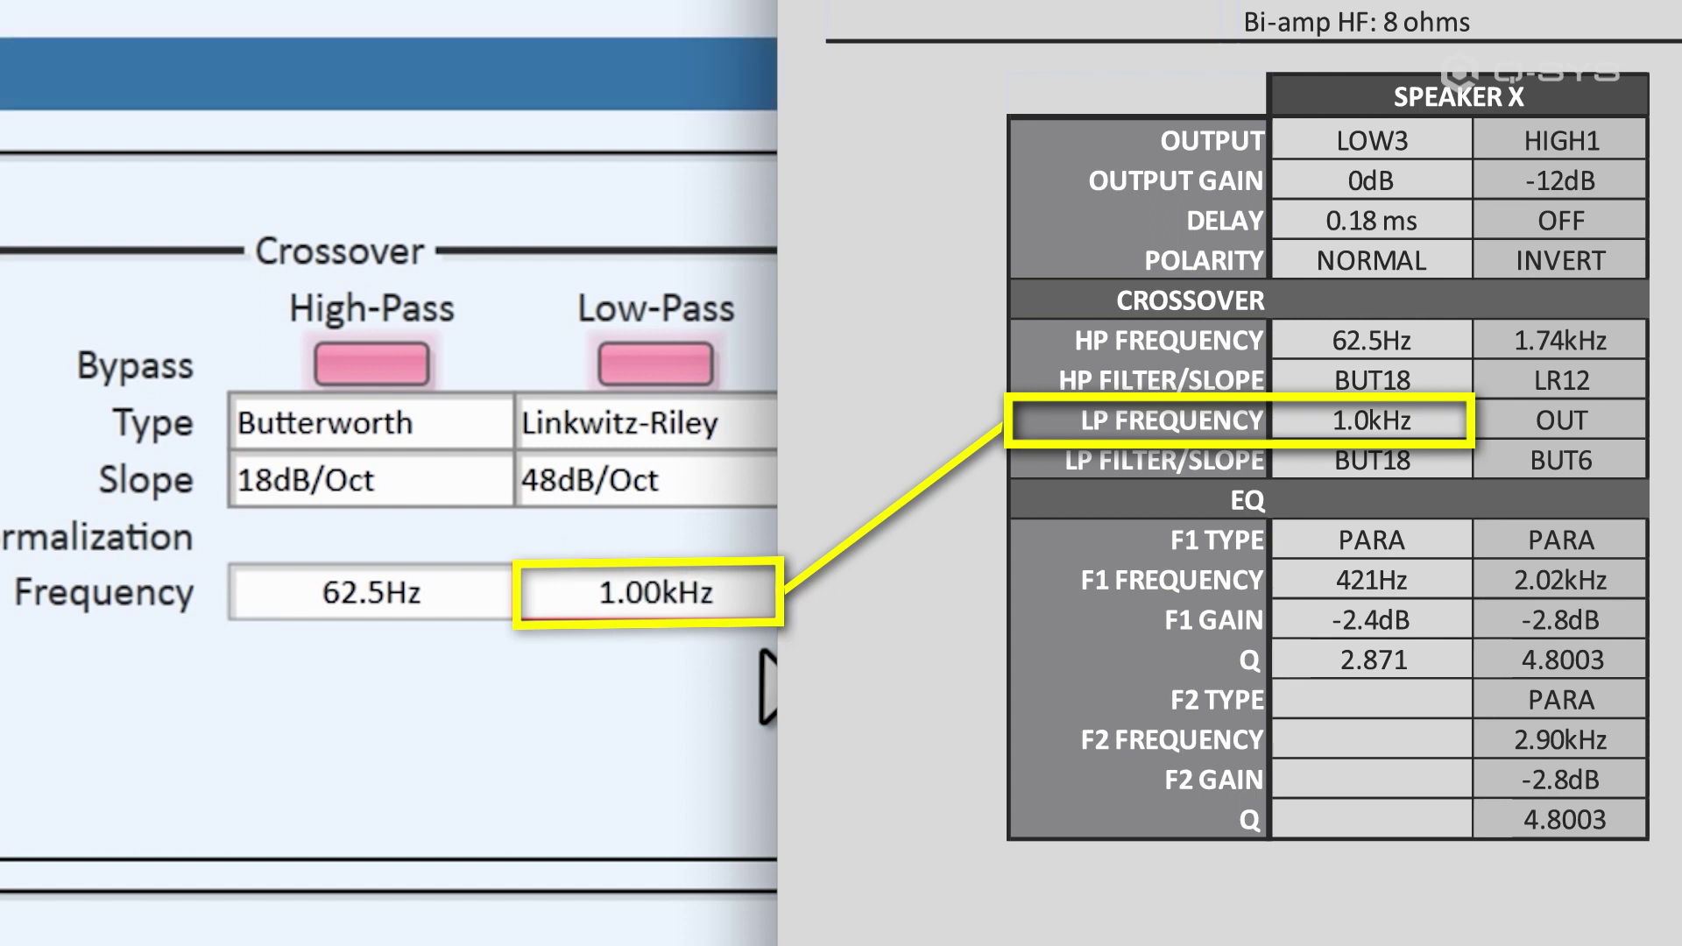
{"action": "left_click", "coordinate": [674, 423]}
{"action": "left_click", "coordinate": [692, 534]}
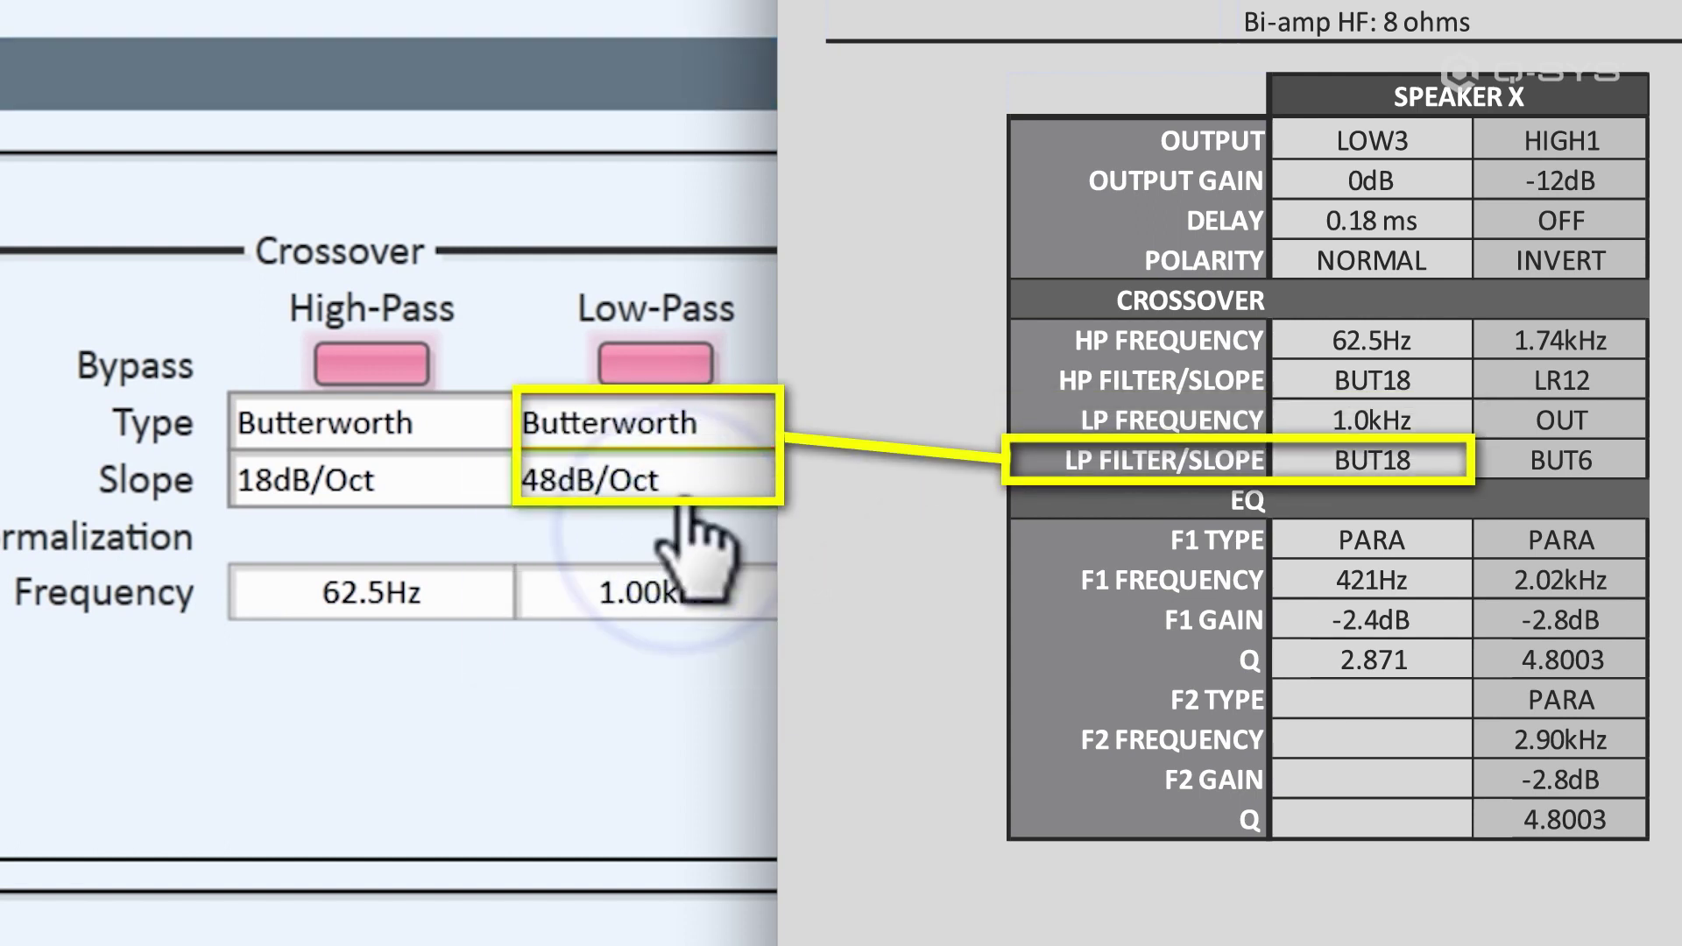
{"action": "left_click", "coordinate": [683, 481]}
{"action": "left_click", "coordinate": [674, 698]}
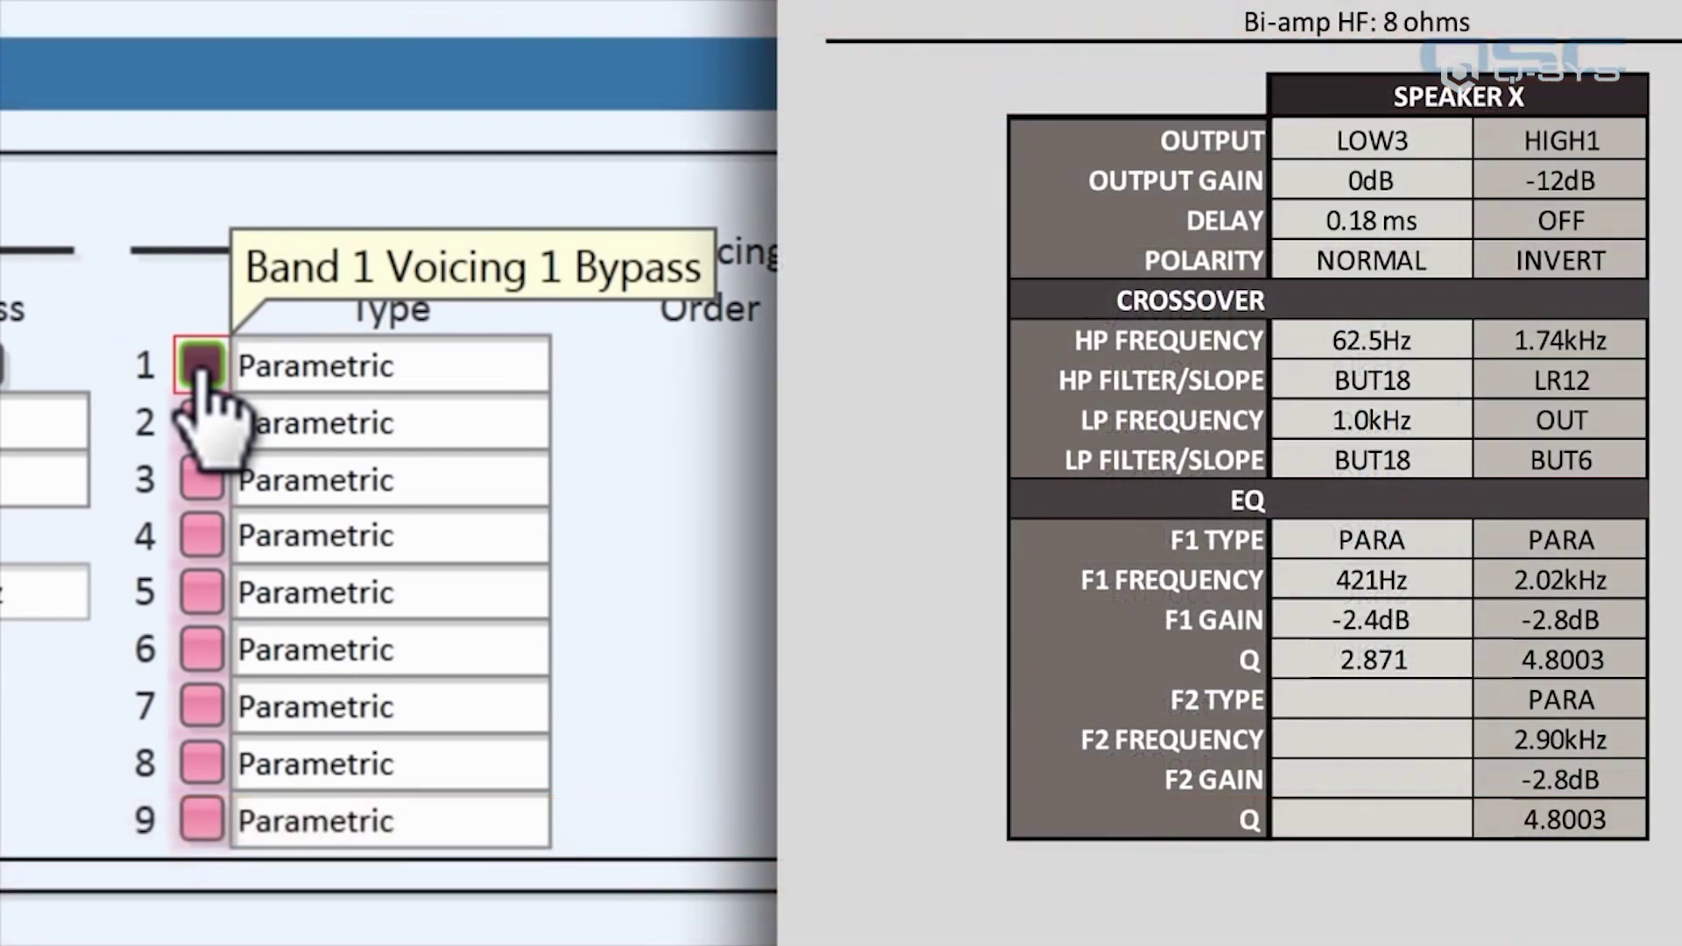
Give Band 1's first voicing filter -2.40dB gain at 421Hz
{"action": "left_click", "coordinate": [611, 366]}
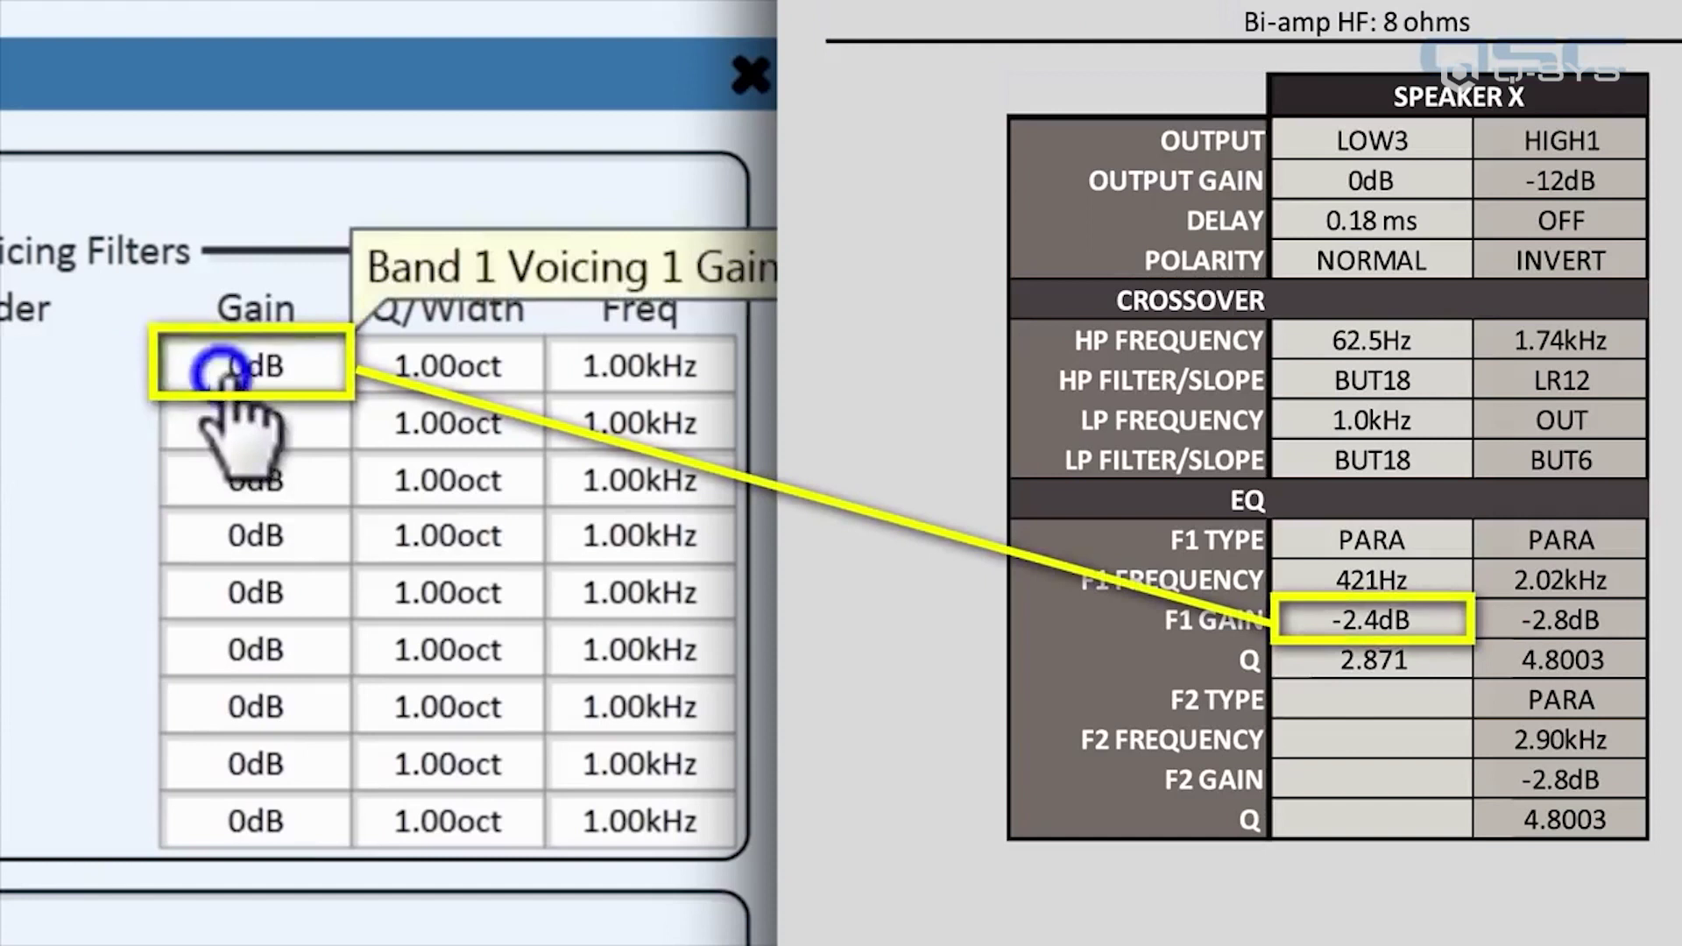
{"action": "key", "text": "BackSpace"}
{"action": "type", "text": "-2.4"}
{"action": "key", "text": "Return"}
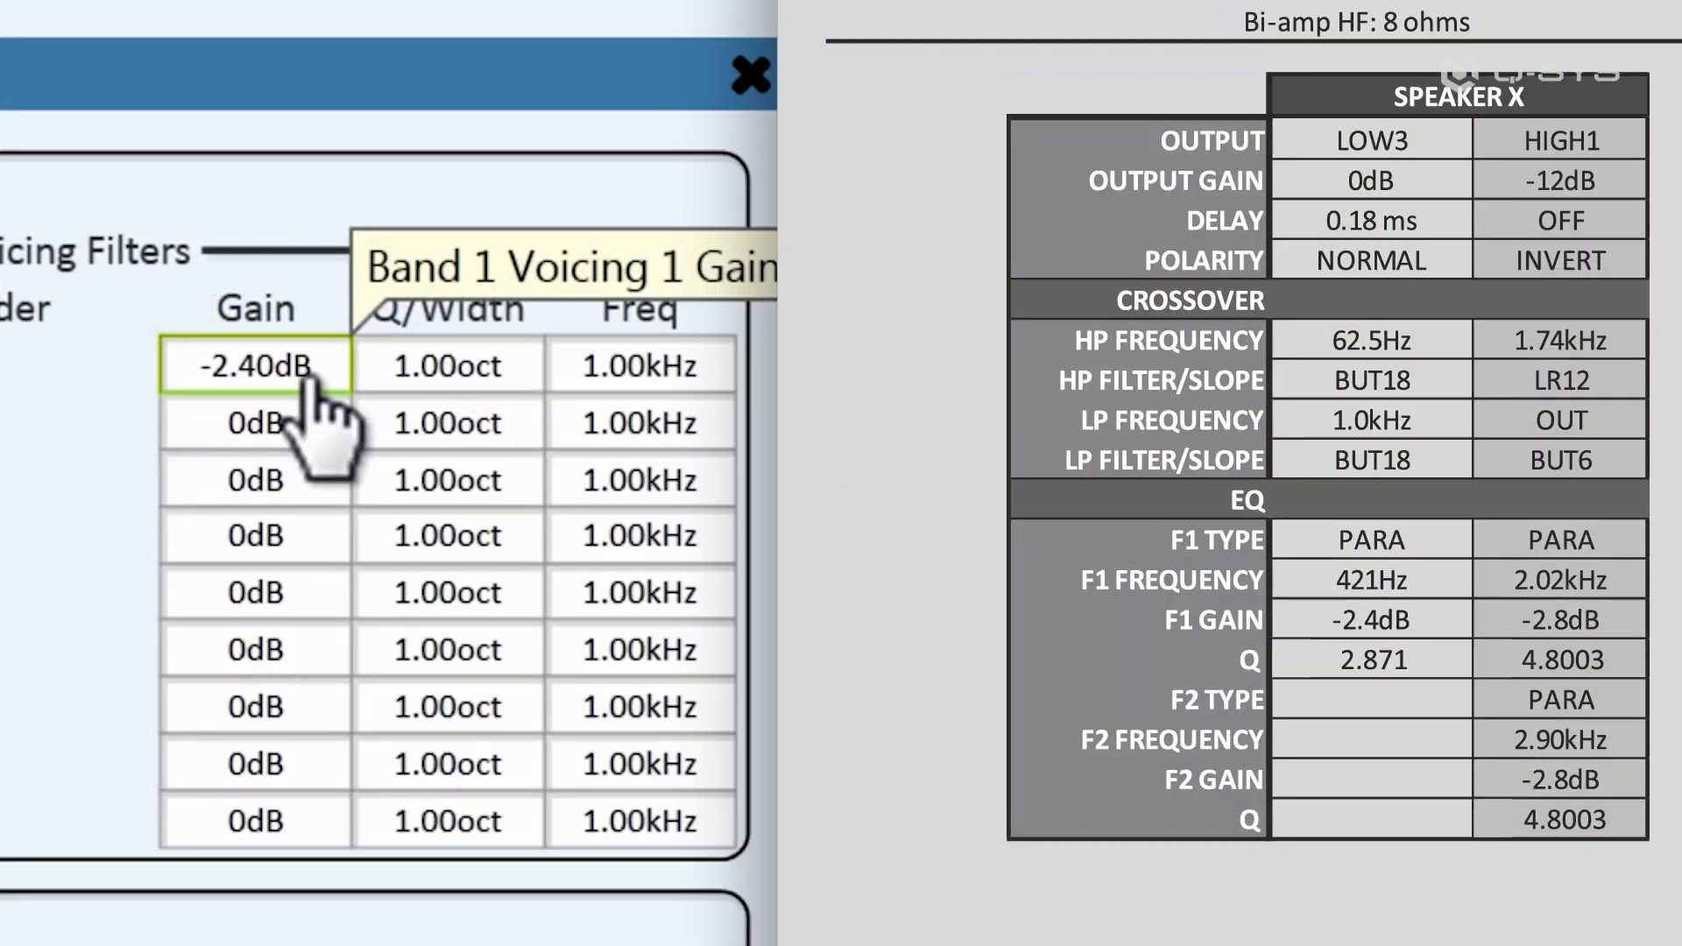
{"action": "left_click", "coordinate": [580, 368]}
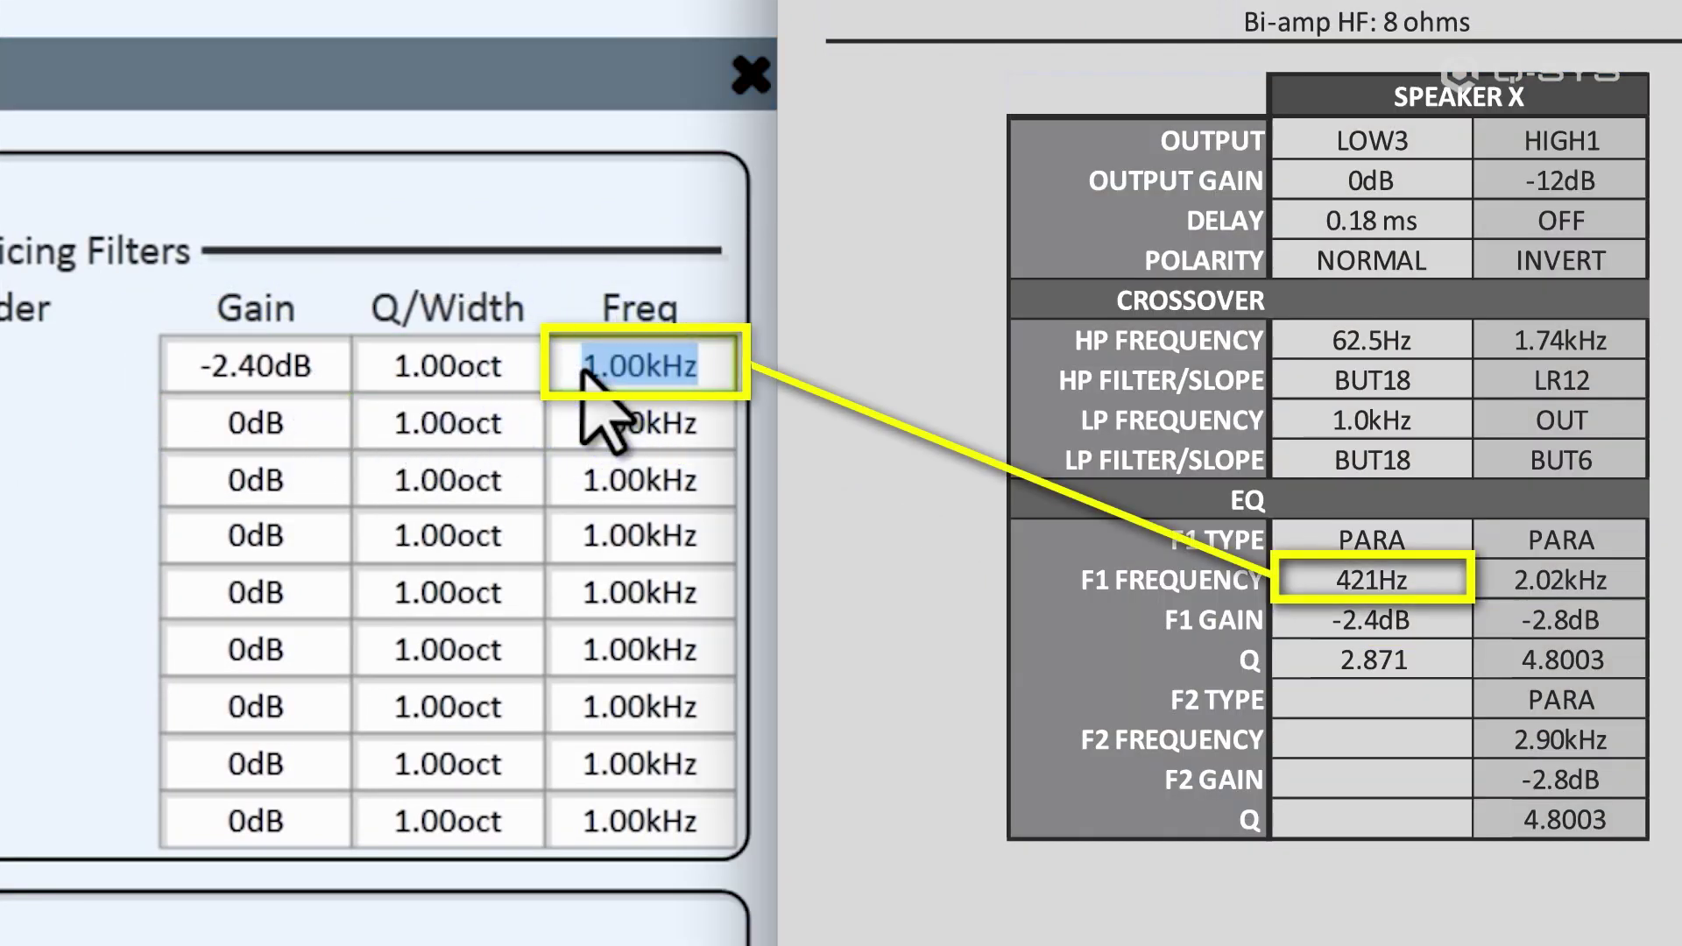
{"action": "type", "text": "421"}
{"action": "key", "text": "Return"}
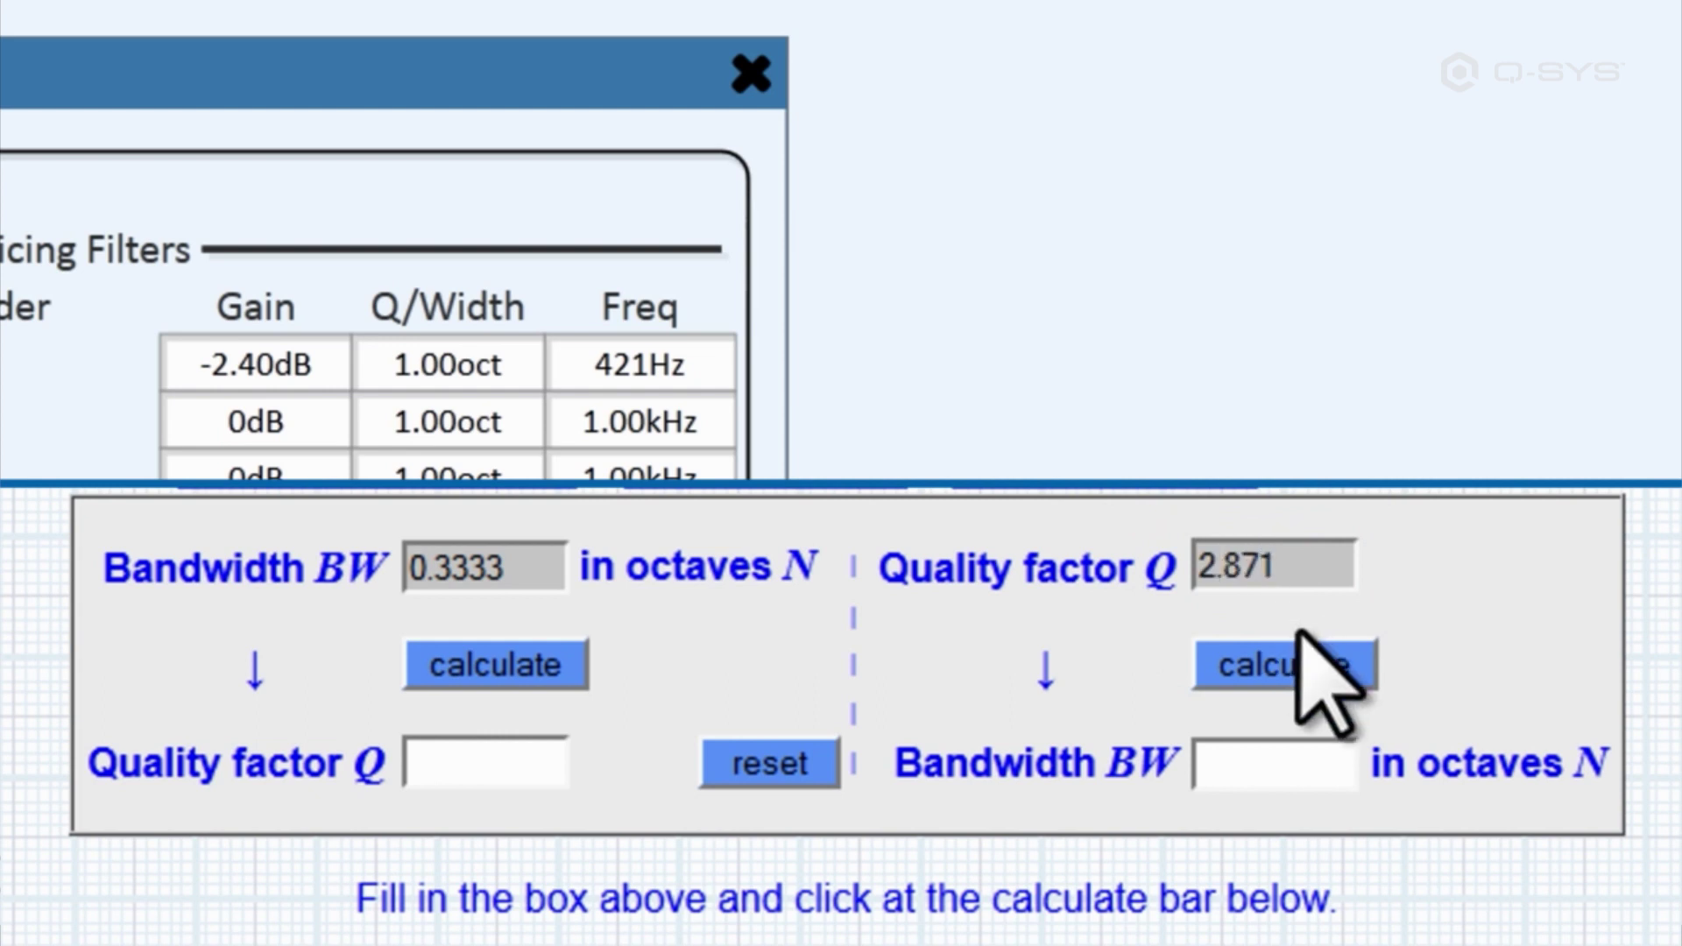
Calculate the bandwidth for Q 2.871, yielding 0.5 octaves
{"action": "left_click", "coordinate": [1314, 667]}
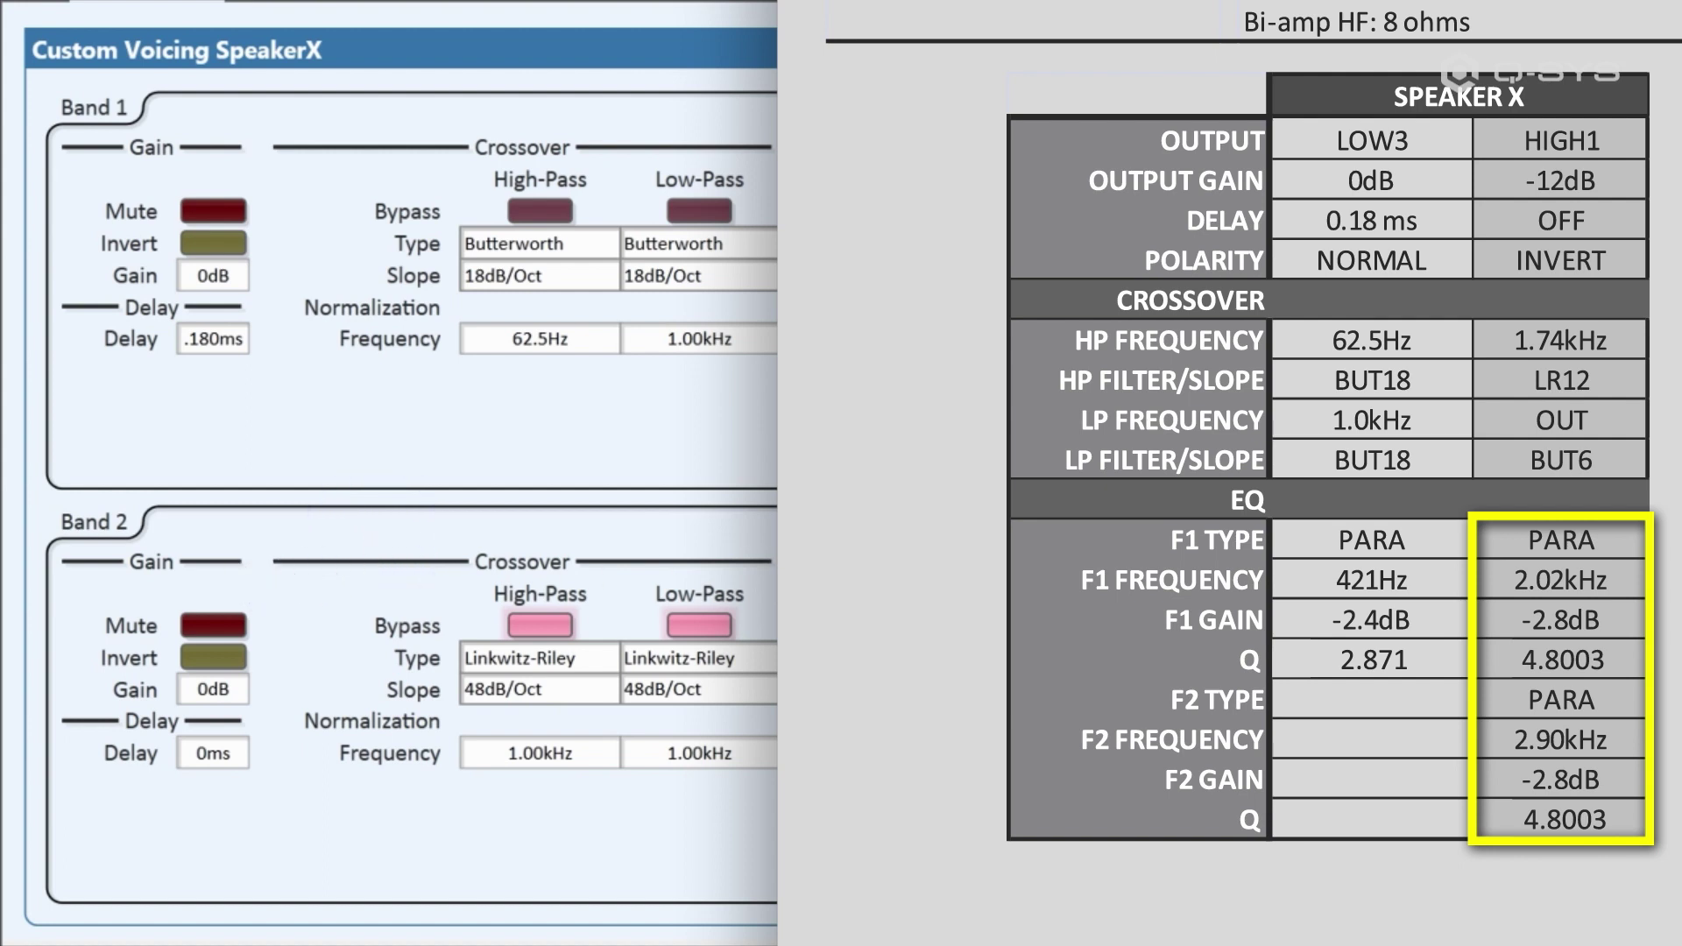
Un-bypass voicing filters 1 and 2 in Band 2
{"action": "left_click", "coordinate": [112, 266]}
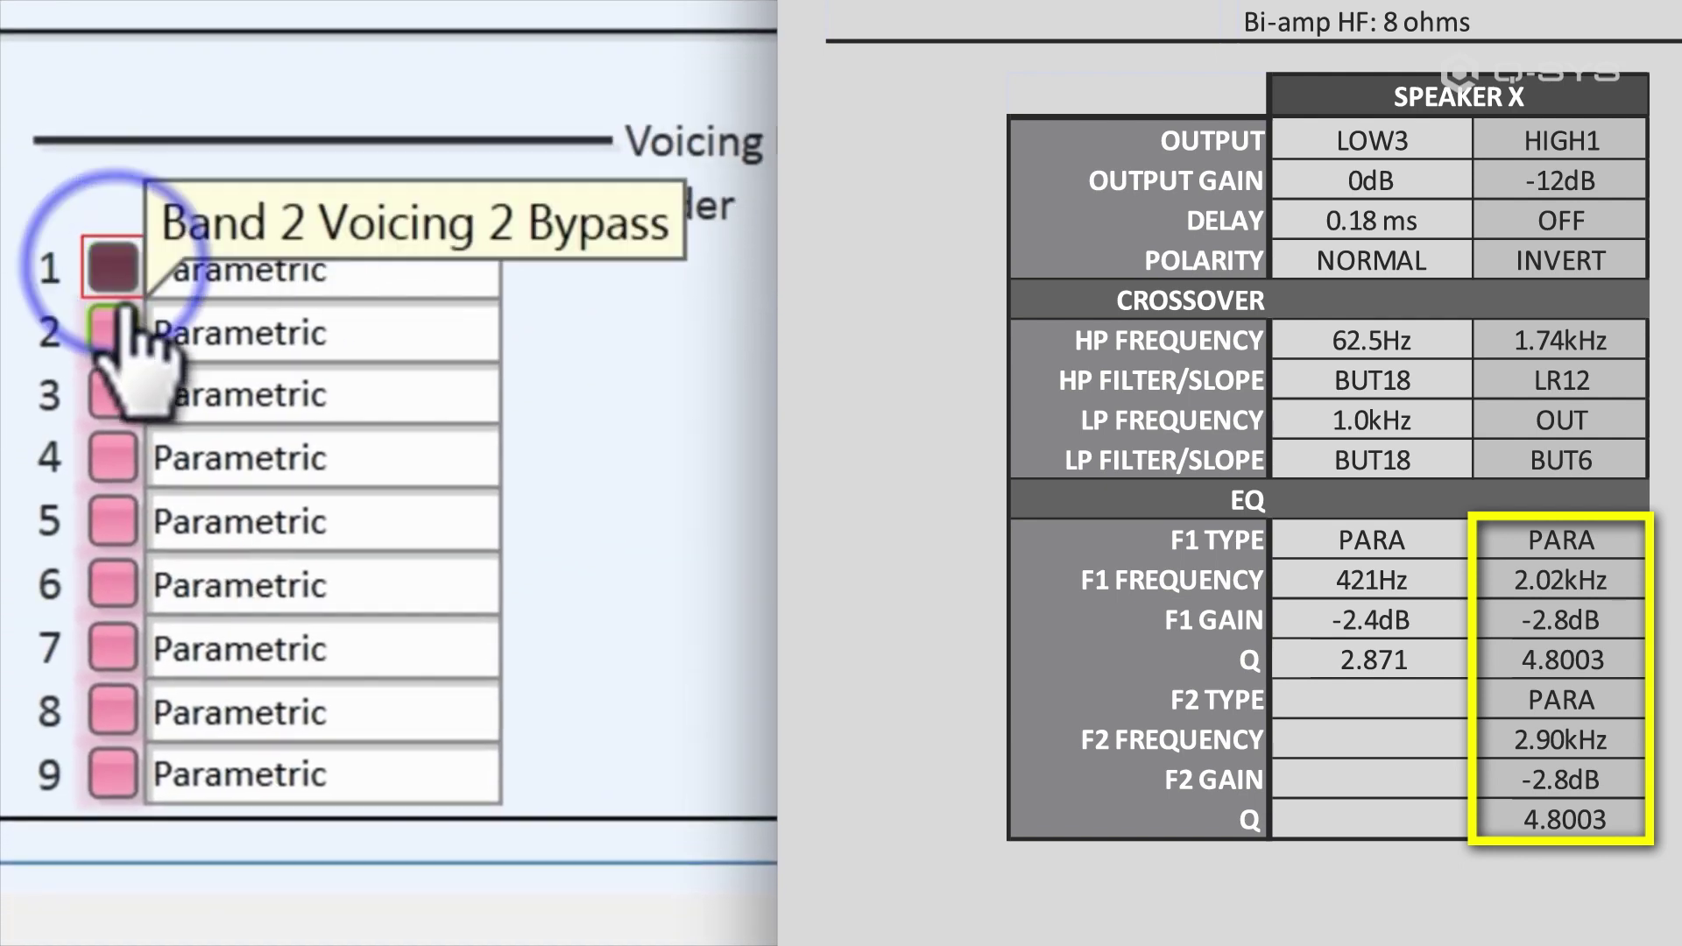
{"action": "left_click", "coordinate": [122, 316]}
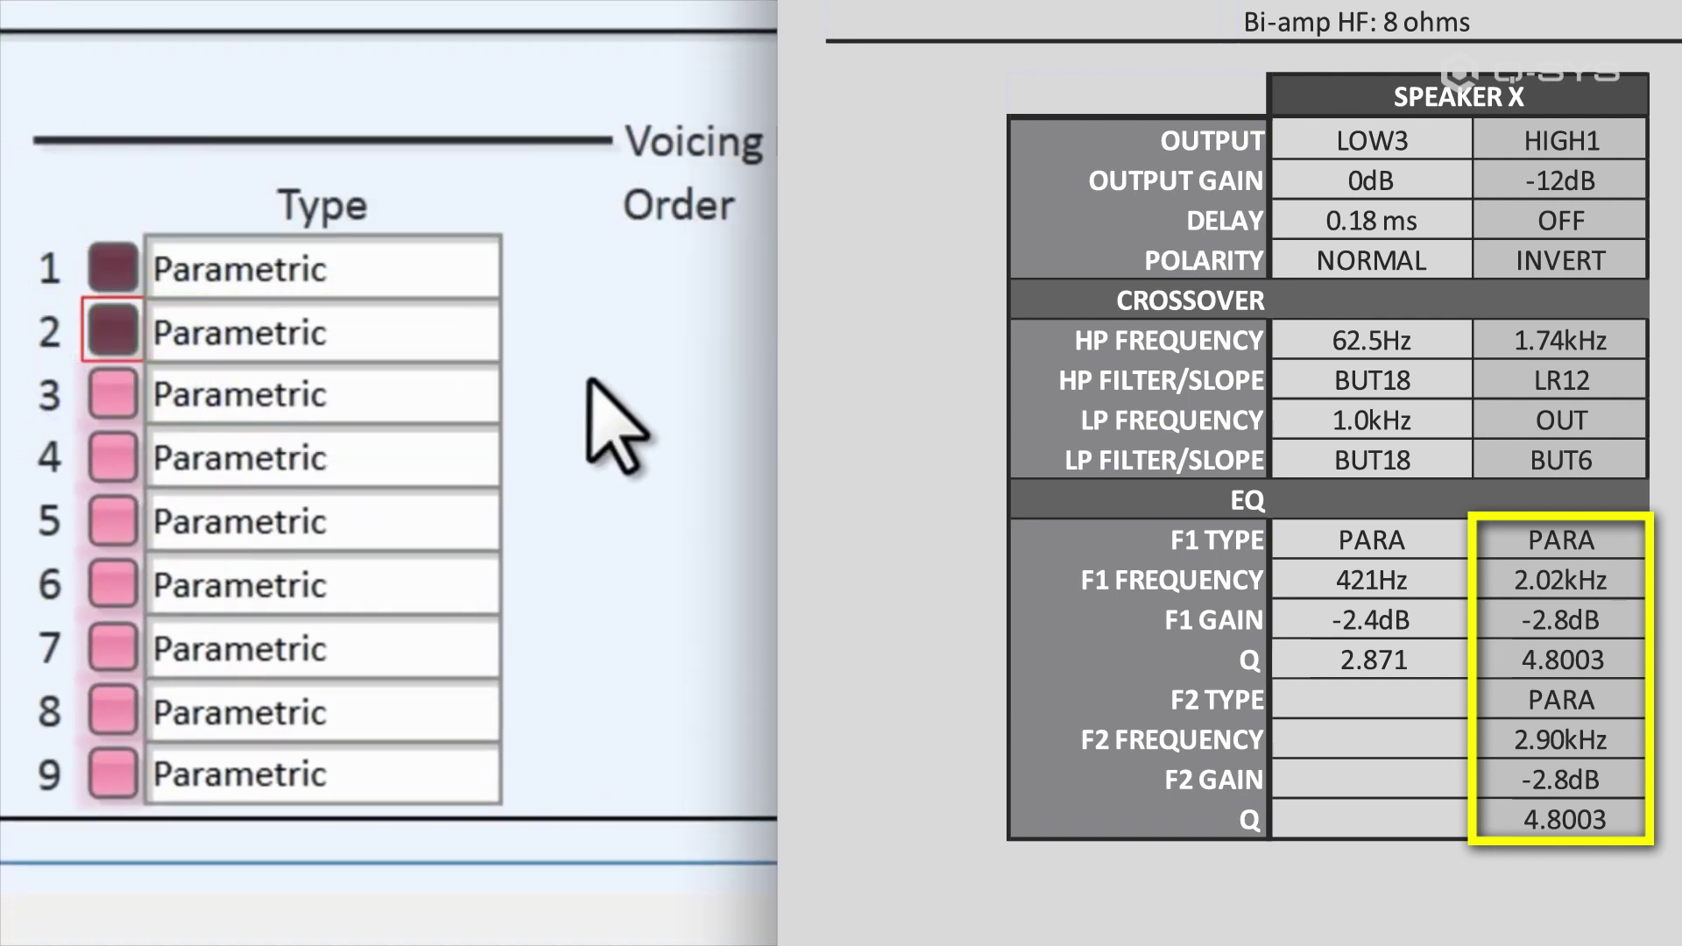